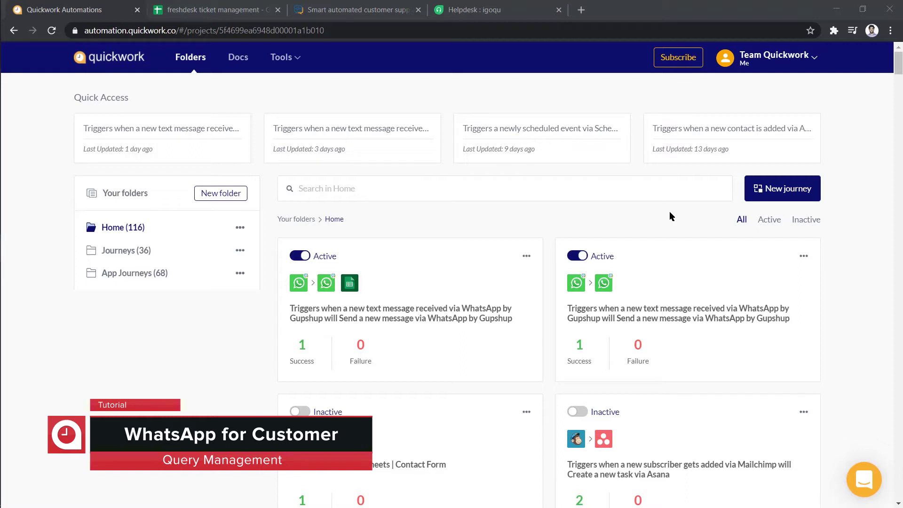
Start a new journey triggered by WhatsApp by Gupshup's New text message event
{"action": "left_click", "coordinate": [760, 189]}
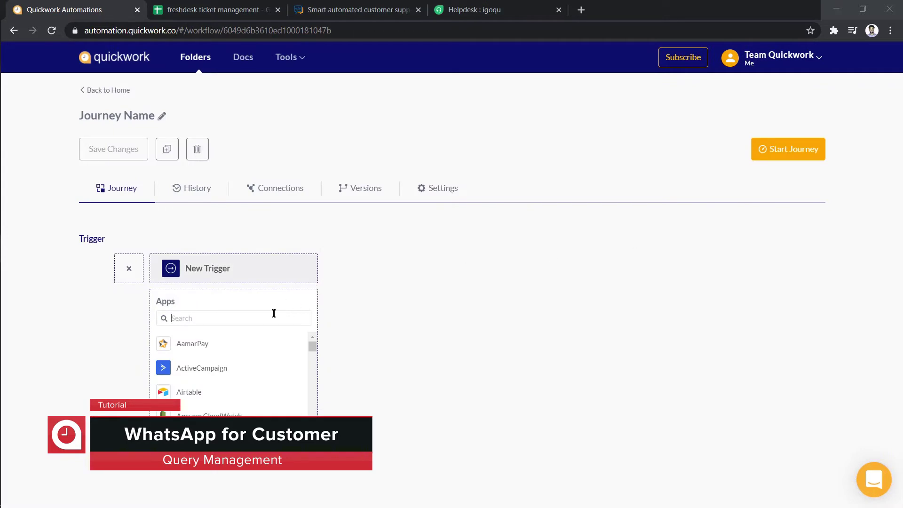
{"action": "left_click", "coordinate": [274, 315]}
{"action": "type", "text": "whatsapp by g"}
{"action": "left_click", "coordinate": [268, 342]}
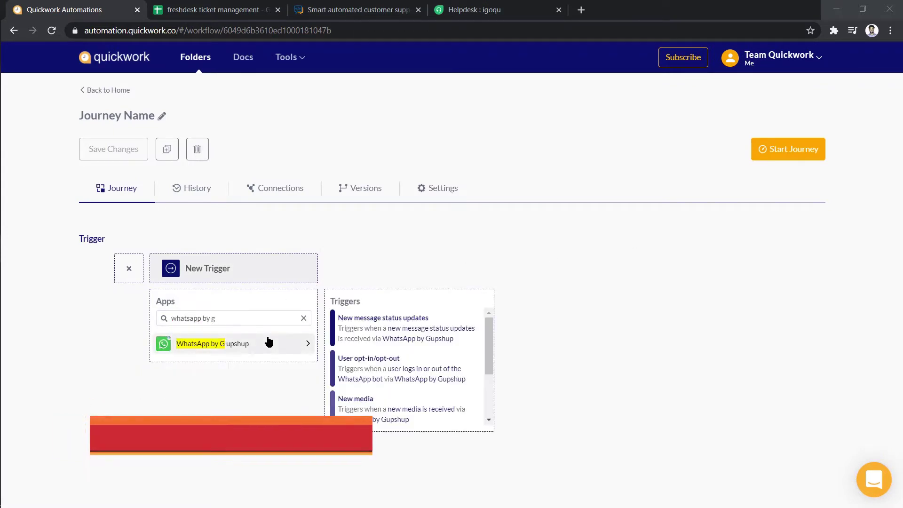
{"action": "left_click_drag", "start_coordinate": [489, 341], "coordinate": [489, 404]}
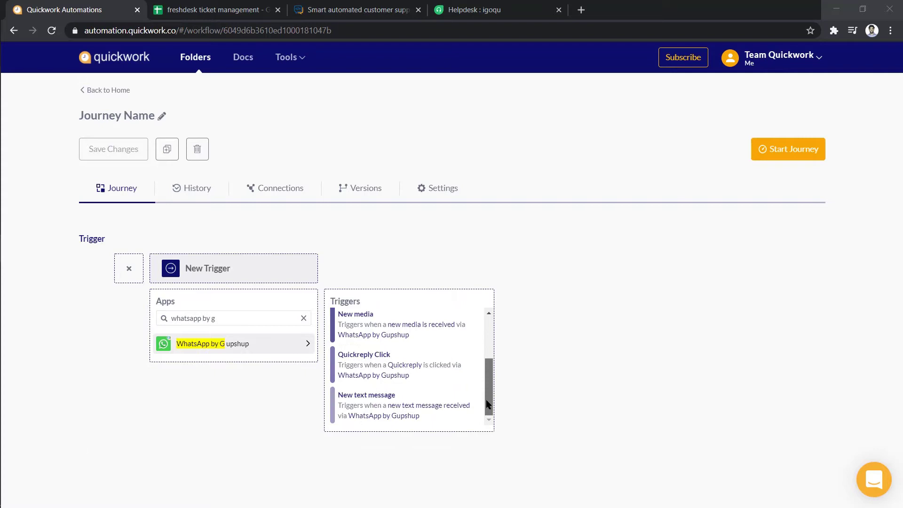
{"action": "left_click", "coordinate": [451, 401]}
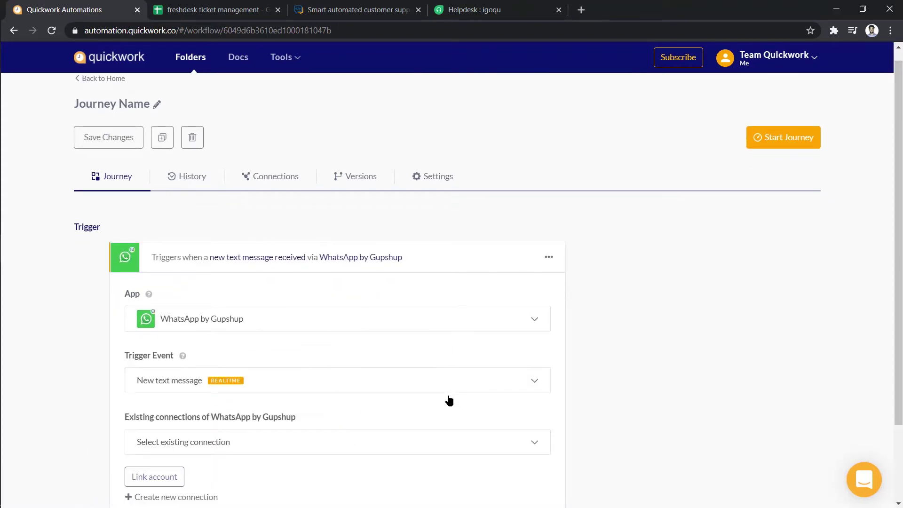
Link the existing WhatsApp by Gupshup connection to the trigger
{"action": "left_click", "coordinate": [445, 433]}
{"action": "left_click", "coordinate": [432, 460]}
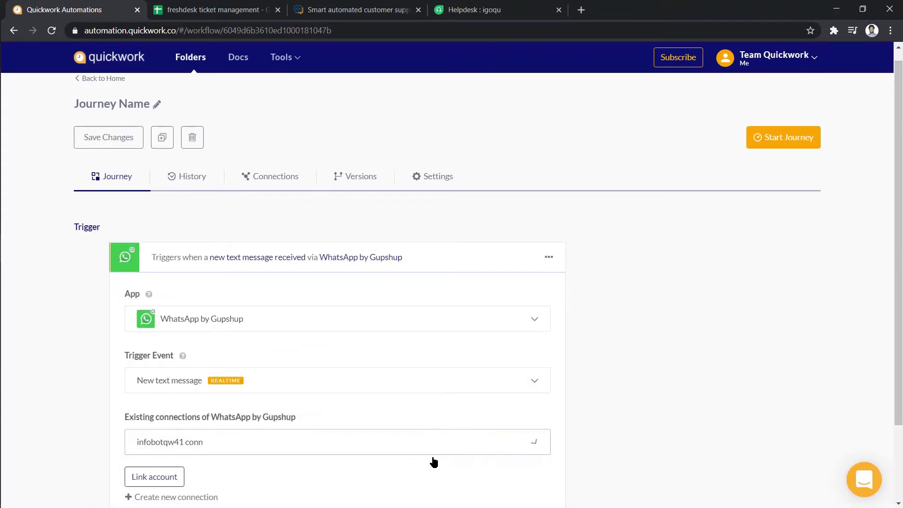
{"action": "left_click", "coordinate": [159, 476]}
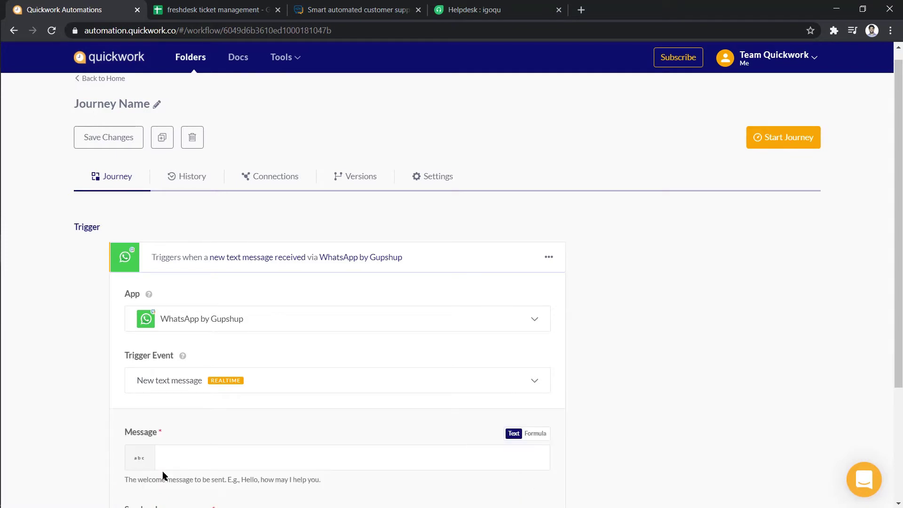
Set the welcome message to 'Welcome to Help Bot' and copy the webhook URL
{"action": "scroll", "coordinate": [162, 470], "scroll_direction": "down", "scroll_amount": 3}
{"action": "left_click", "coordinate": [544, 295]}
{"action": "type", "text": "Welco"}
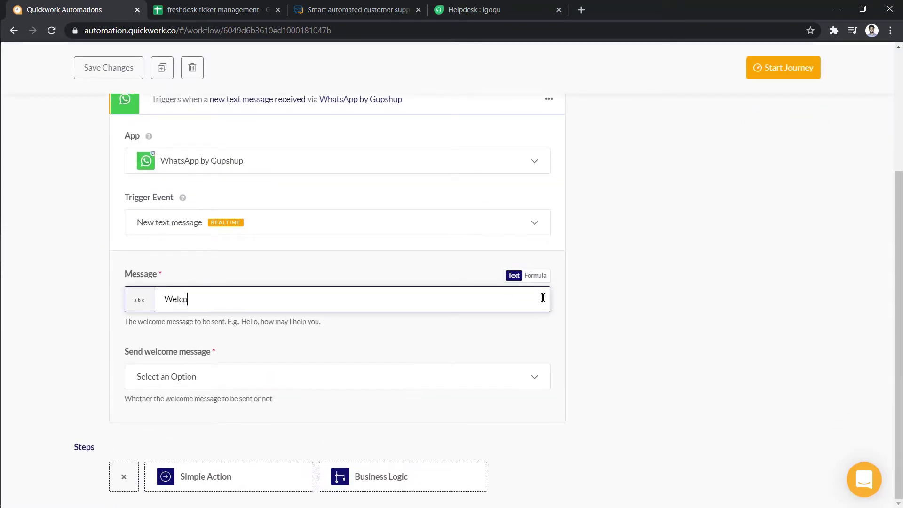
{"action": "type", "text": "me to Help Bot"}
{"action": "left_click", "coordinate": [525, 330]}
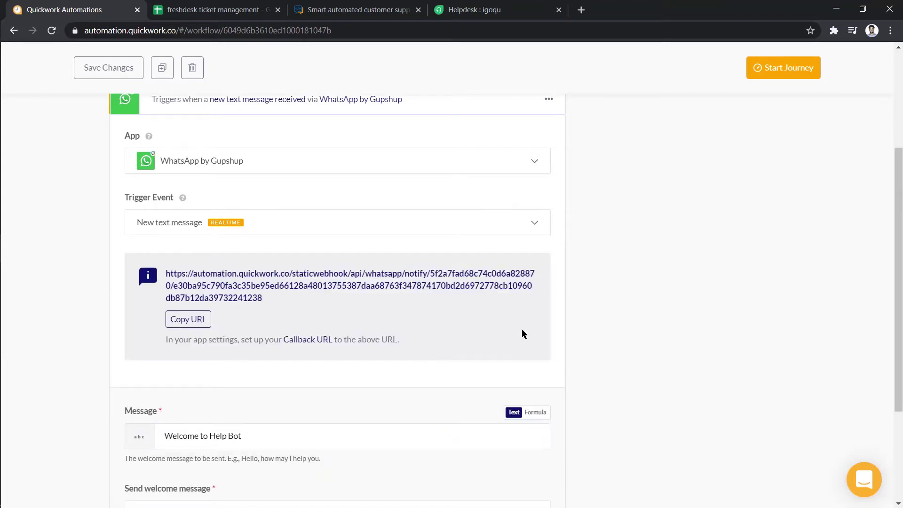
{"action": "left_click", "coordinate": [195, 326]}
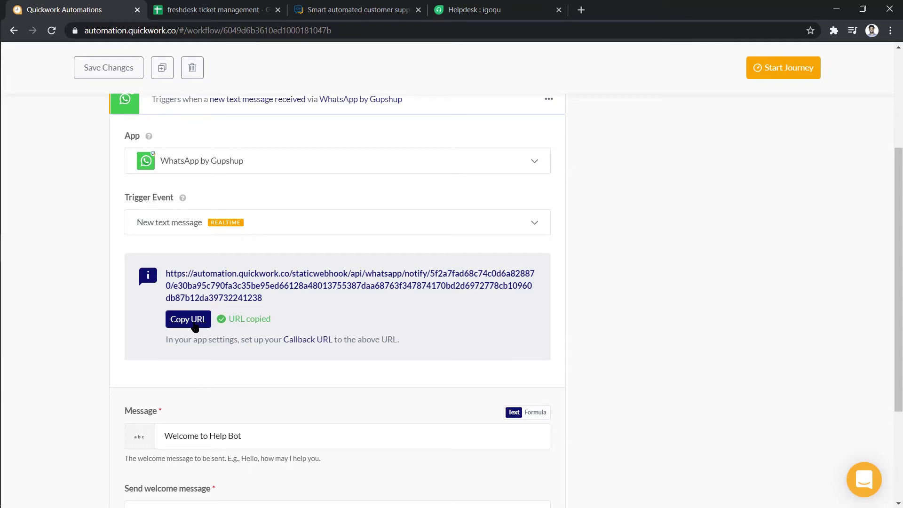
Replace the infobotqw41 app's callback URL in Gupshup with the copied Quickwork webhook and set it
{"action": "left_click", "coordinate": [372, 10]}
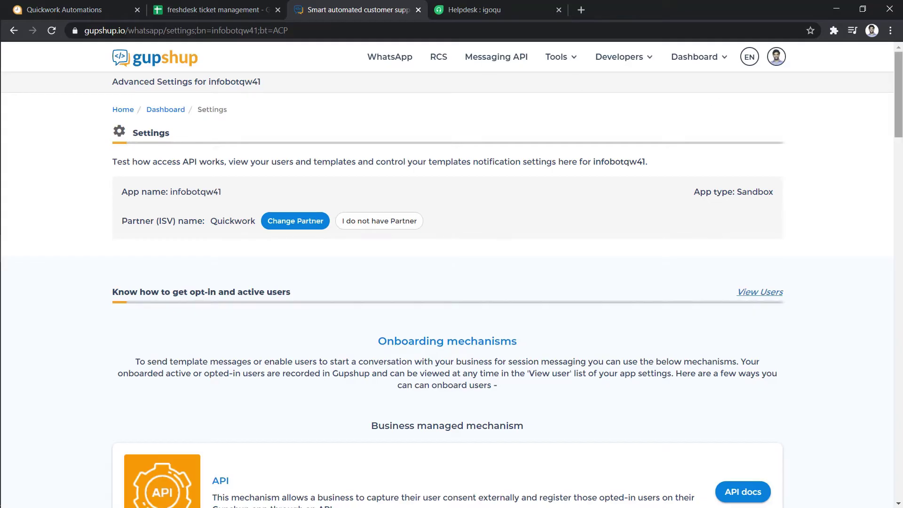
{"action": "scroll", "coordinate": [718, 257], "scroll_direction": "down", "scroll_amount": 20}
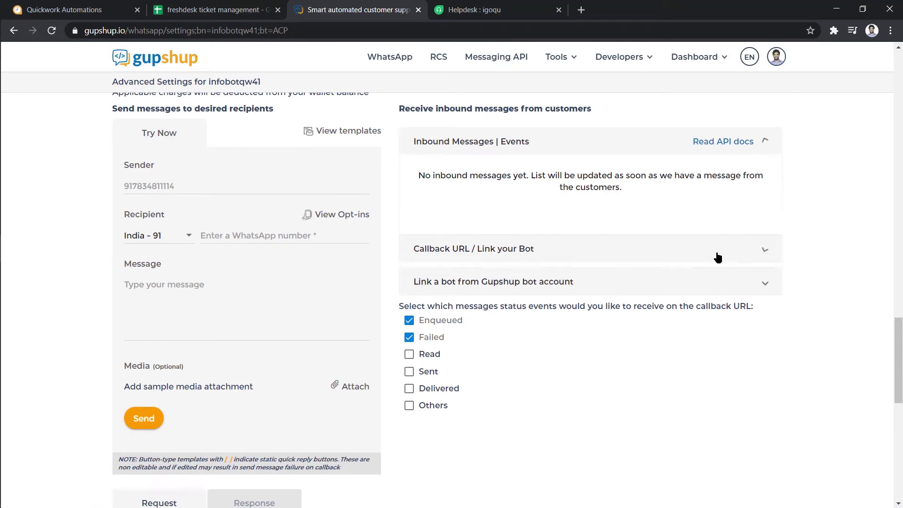
{"action": "left_click", "coordinate": [717, 258]}
{"action": "left_click", "coordinate": [717, 241]}
{"action": "key", "text": "ctrl+a"}
{"action": "key", "text": "BackSpace"}
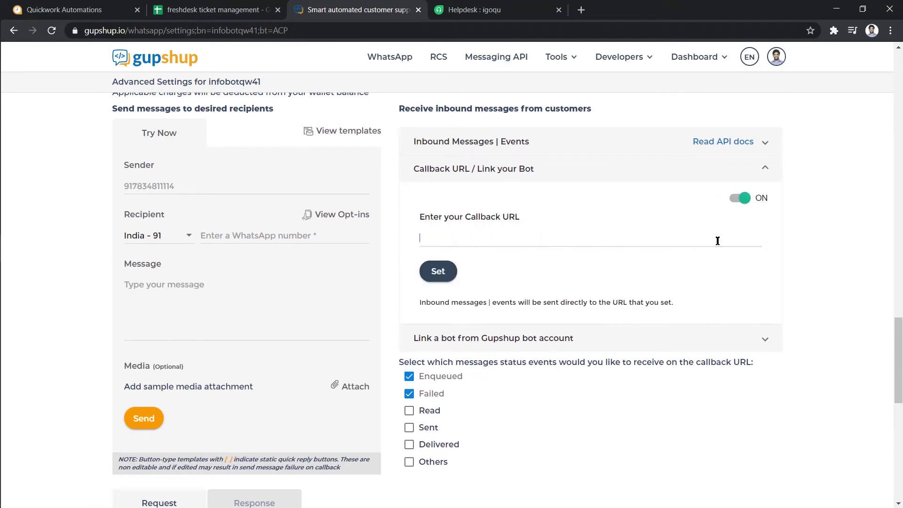
{"action": "key", "text": "ctrl+v"}
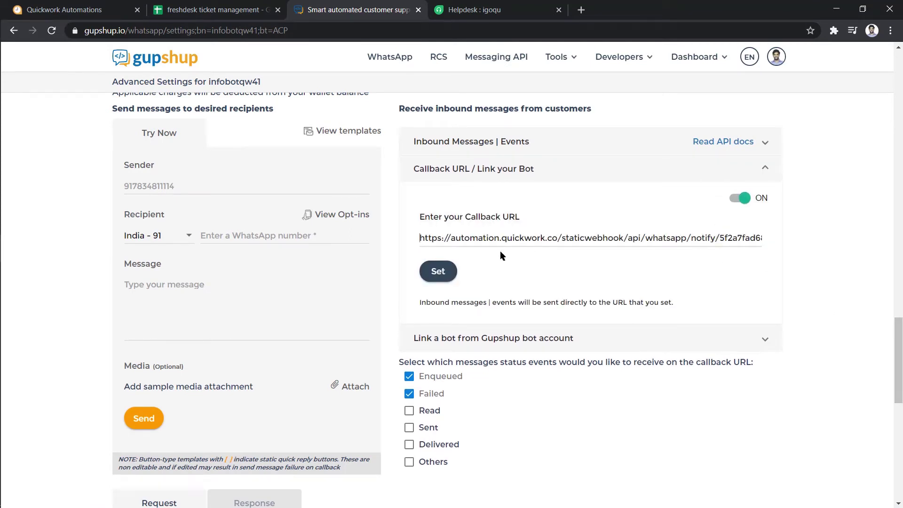
{"action": "left_click", "coordinate": [435, 270]}
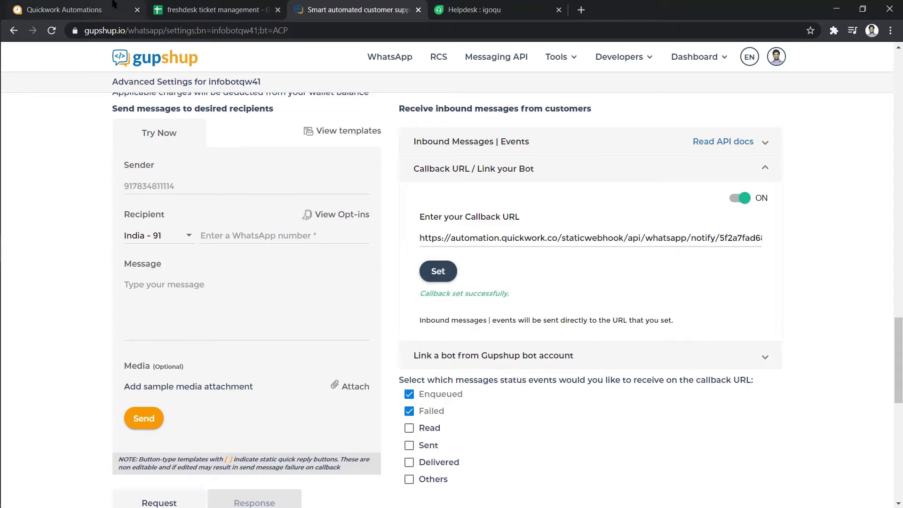
Set the trigger's Send welcome message option to Yes
{"action": "left_click", "coordinate": [122, 10]}
{"action": "scroll", "coordinate": [674, 356], "scroll_direction": "down", "scroll_amount": 3}
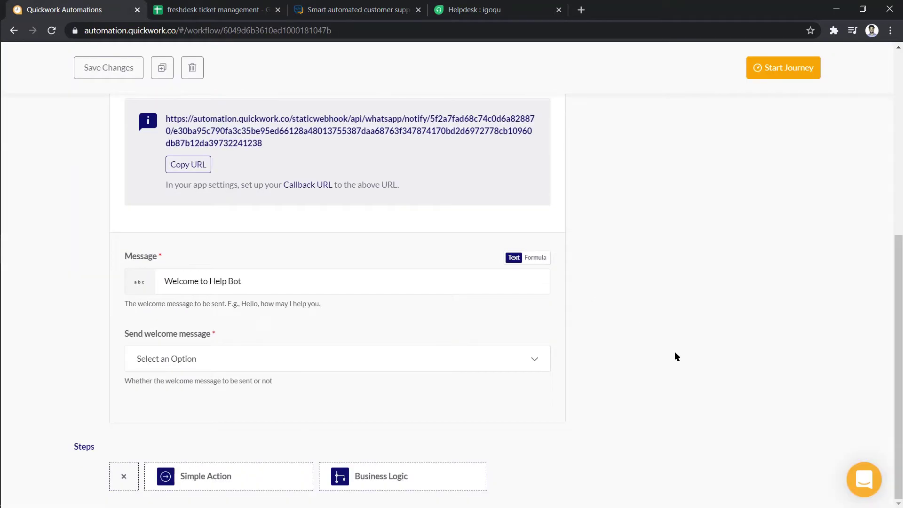
{"action": "left_click", "coordinate": [532, 360]}
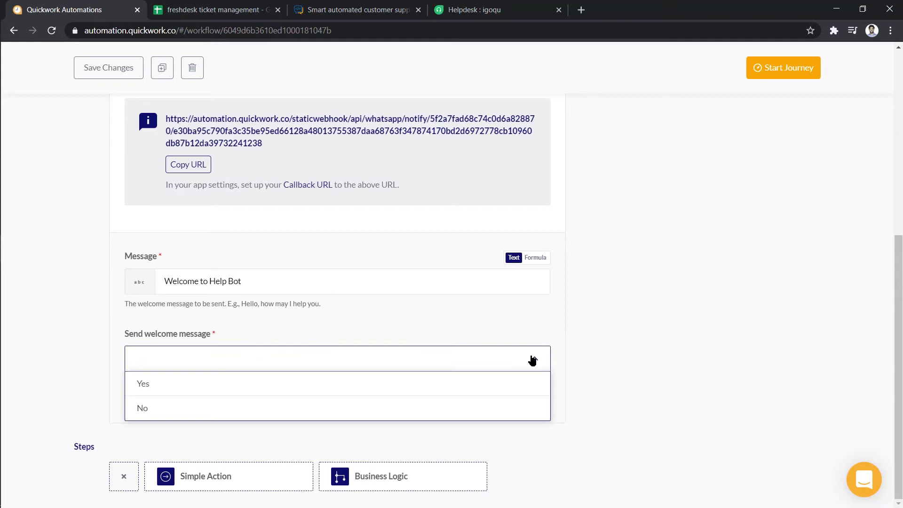
{"action": "left_click", "coordinate": [528, 379]}
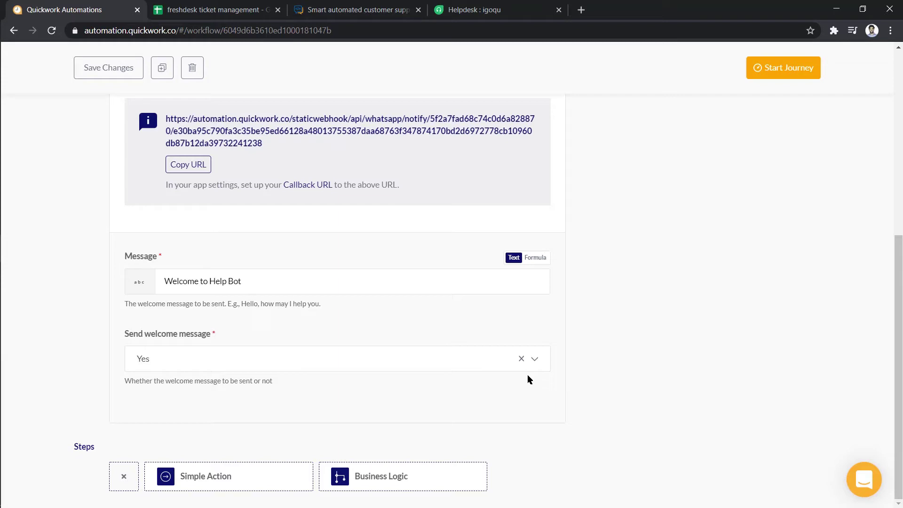
Add a simple action step using the WhatsApp by Gupshup app
{"action": "left_click", "coordinate": [258, 476]}
{"action": "left_click", "coordinate": [284, 370]}
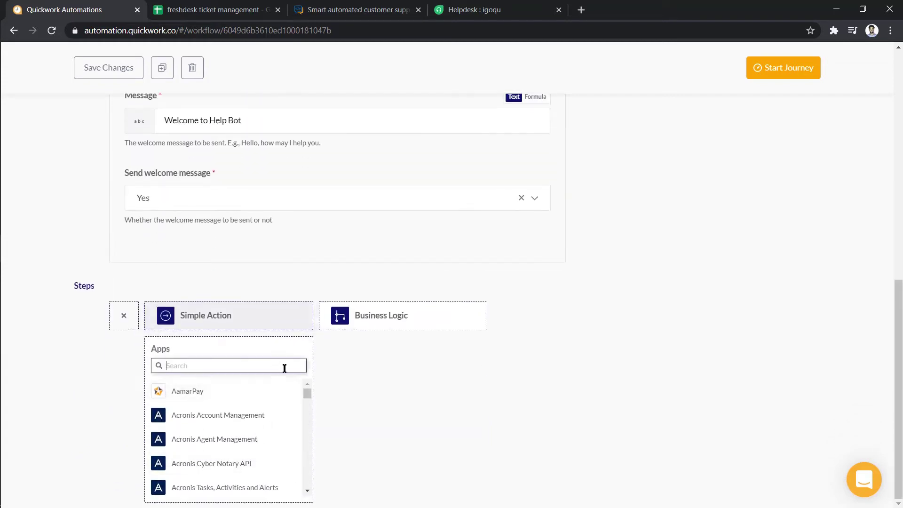
{"action": "type", "text": "whatsapp by g"}
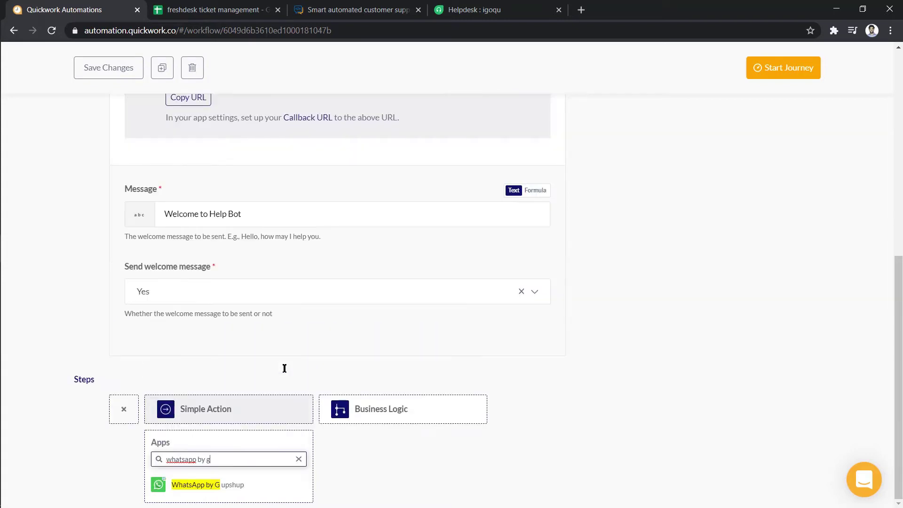
{"action": "left_click", "coordinate": [259, 485]}
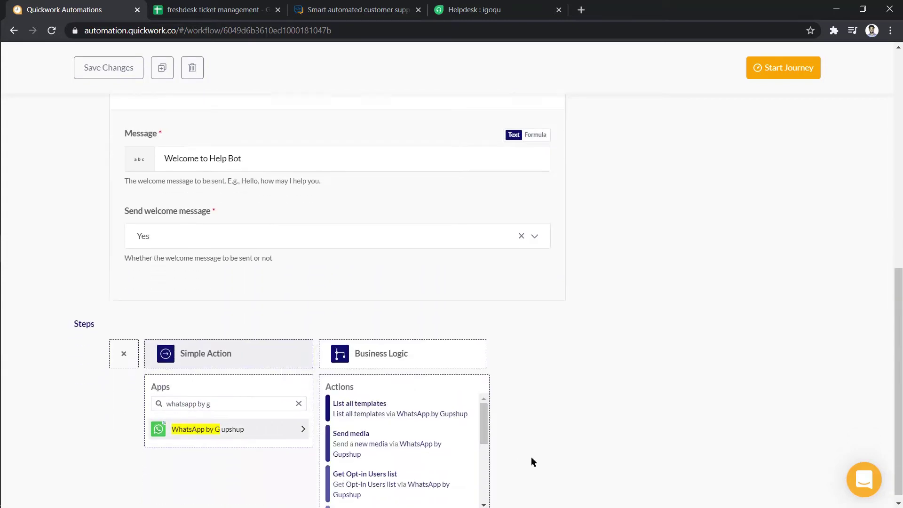
{"action": "scroll", "coordinate": [486, 417], "scroll_direction": "down", "scroll_amount": 3}
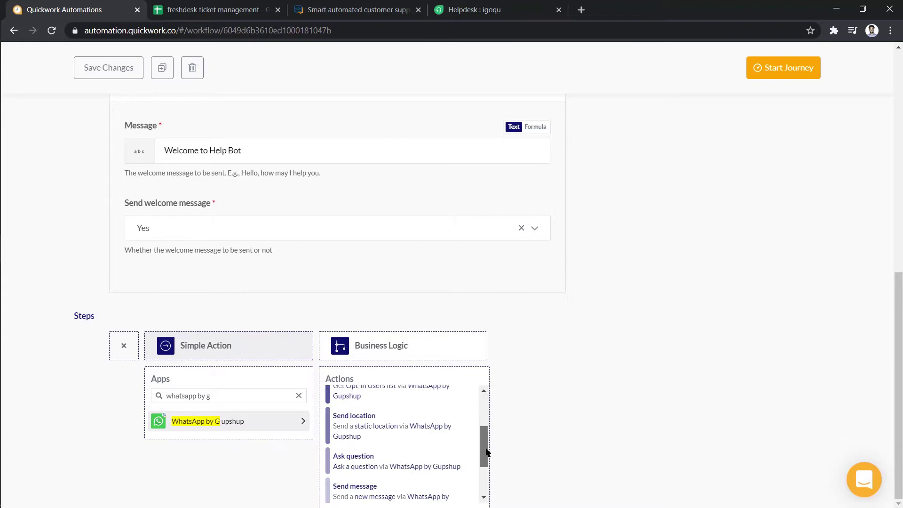
Make the step ask 'Select one option / 1. Query / 2. Complaint' with a Number answer
{"action": "left_click", "coordinate": [431, 432]}
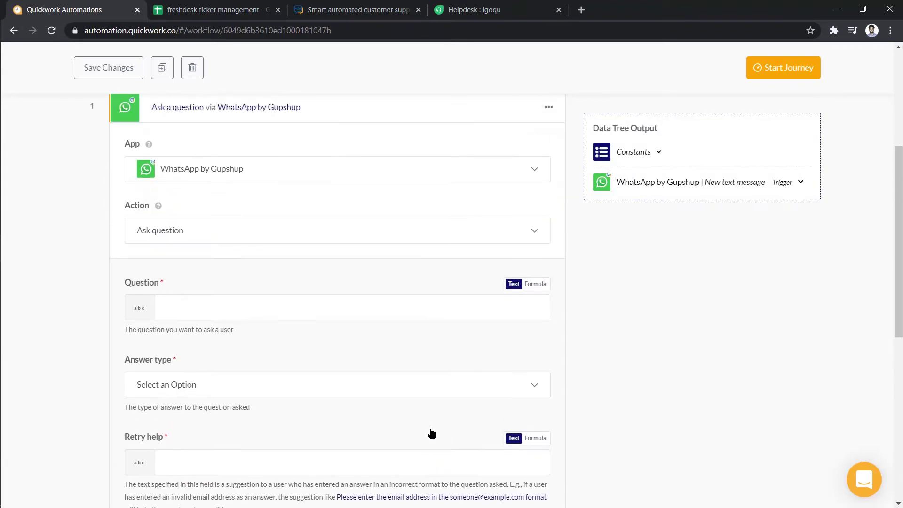
{"action": "left_click", "coordinate": [440, 306]}
{"action": "type", "text": "Select one option"}
{"action": "key", "text": "Return"}
{"action": "type", "text": "1. Query"}
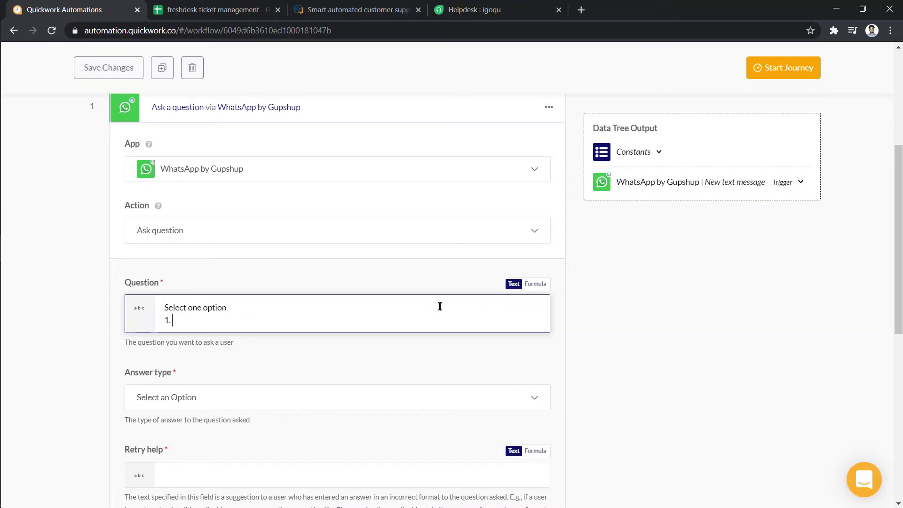
{"action": "key", "text": "Return"}
{"action": "type", "text": "2. Complaint"}
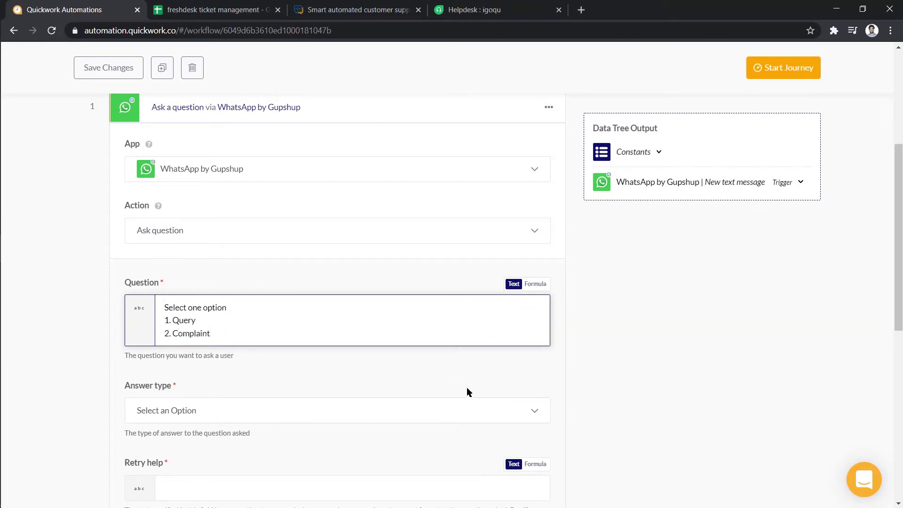
{"action": "left_click", "coordinate": [468, 406]}
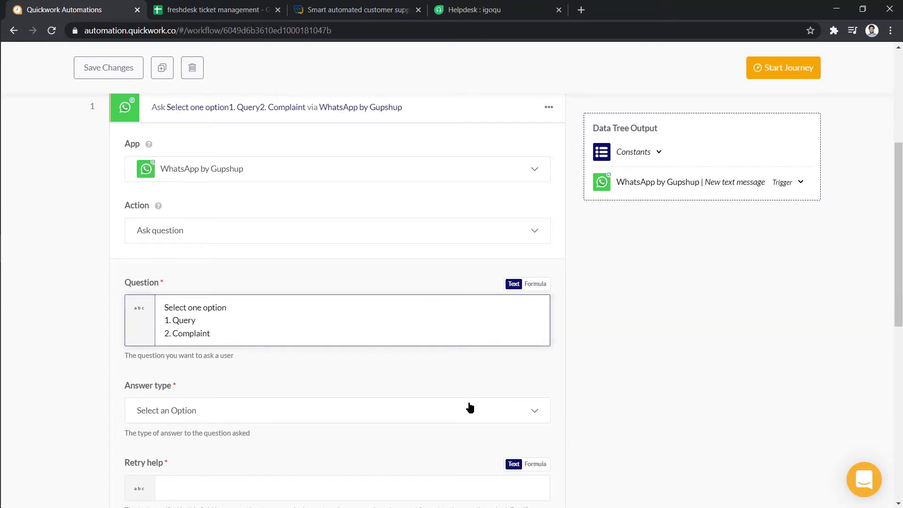
{"action": "left_click", "coordinate": [465, 459]}
Set retry help text 'Please enter a valid input' and the trigger's Sender Id as phone number
{"action": "scroll", "coordinate": [465, 448], "scroll_direction": "down", "scroll_amount": 6}
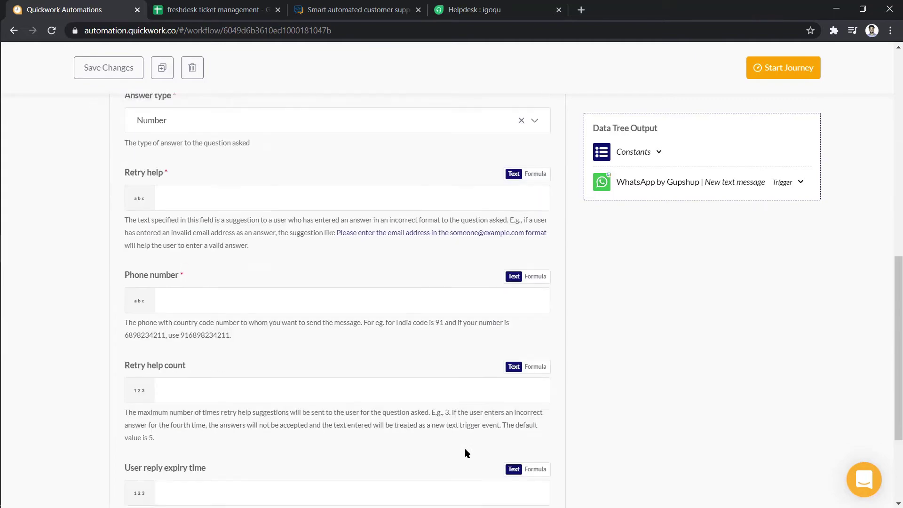
{"action": "left_click", "coordinate": [456, 198]}
{"action": "type", "text": "Please e"}
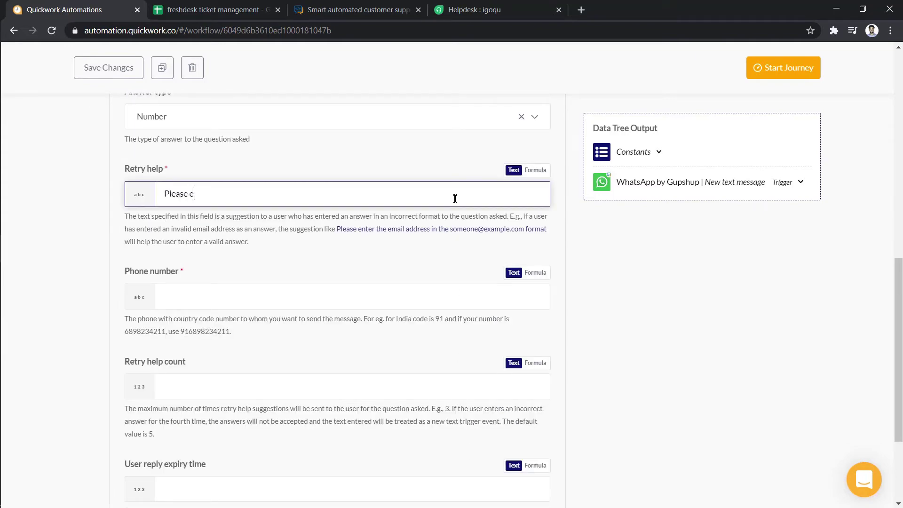
{"action": "type", "text": "nter a valid input"}
{"action": "left_click", "coordinate": [445, 289]}
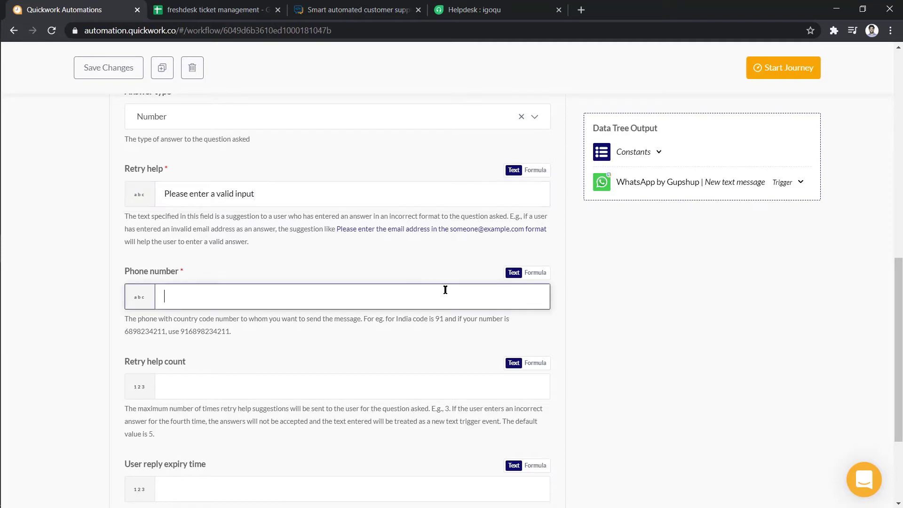
{"action": "left_click", "coordinate": [625, 180]}
{"action": "left_click", "coordinate": [632, 257]}
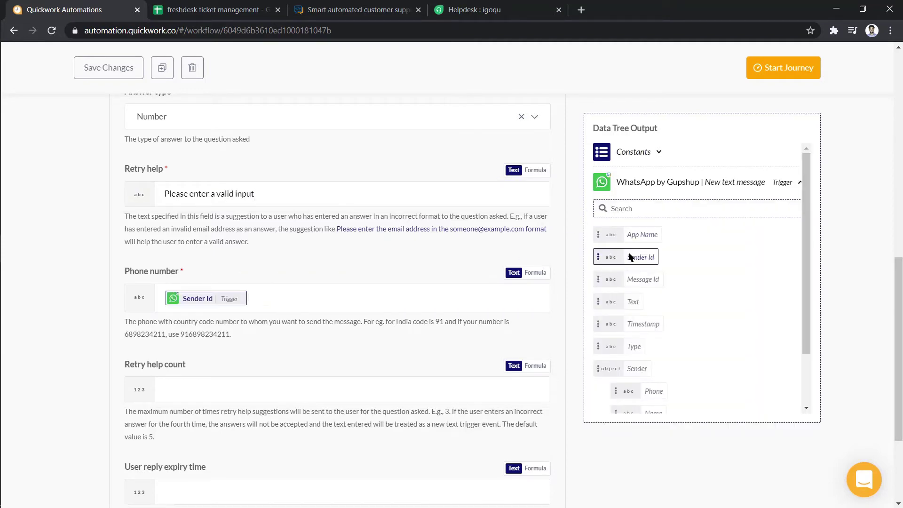
{"action": "scroll", "coordinate": [563, 252], "scroll_direction": "up", "scroll_amount": 8}
{"action": "left_click", "coordinate": [502, 207]}
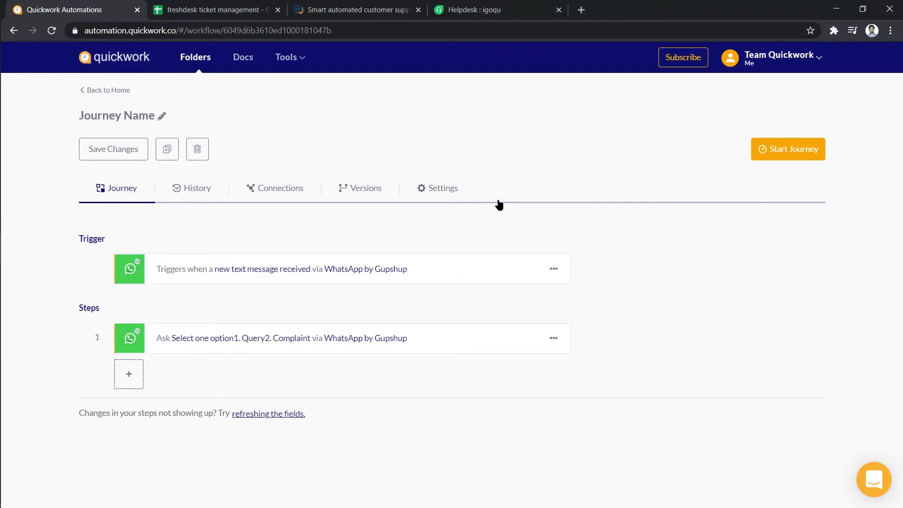
Clone step 1 into a new step 2
{"action": "left_click", "coordinate": [554, 339]}
{"action": "left_click", "coordinate": [508, 372]}
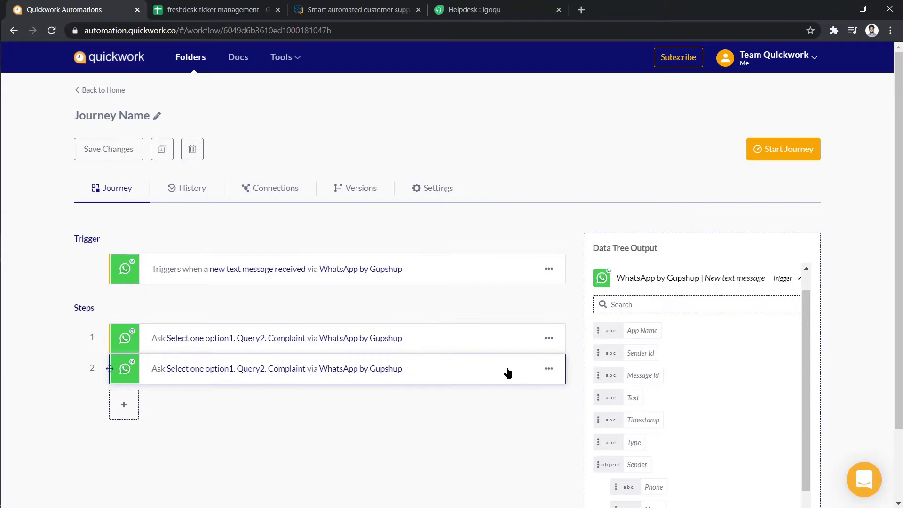
{"action": "left_click", "coordinate": [508, 372]}
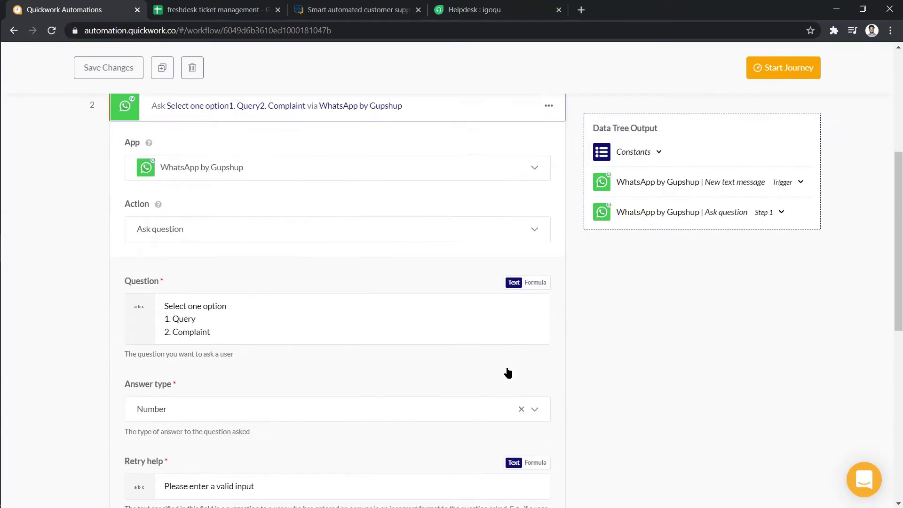
Change step 2's question to 'Enter your mobile number' with a Phone answer type
{"action": "left_click", "coordinate": [502, 337]}
{"action": "key", "text": "ctrl+a"}
{"action": "key", "text": "BackSpace"}
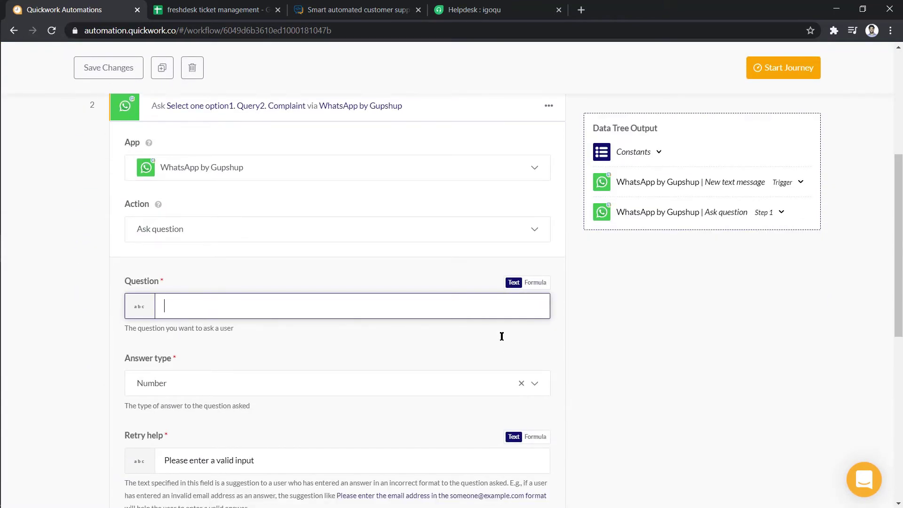
{"action": "type", "text": "Enter your mobile number"}
{"action": "left_click", "coordinate": [489, 382]}
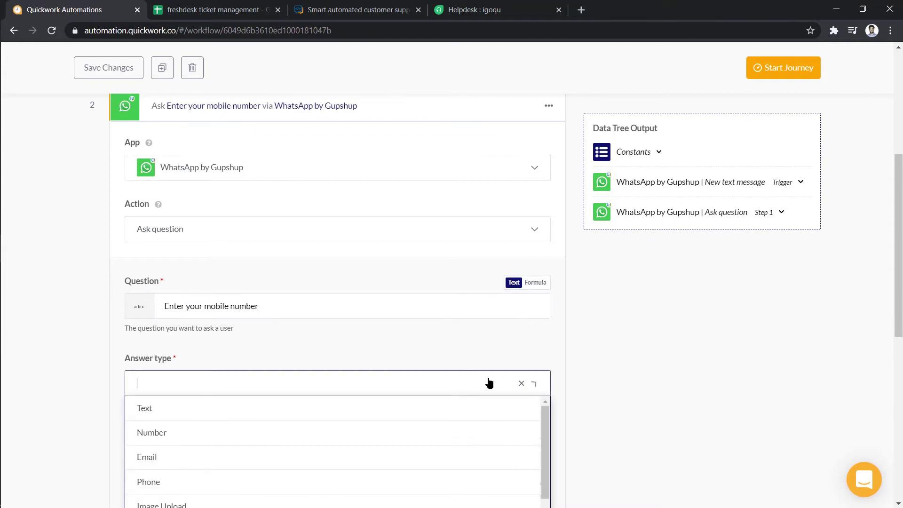
{"action": "left_click", "coordinate": [468, 478]}
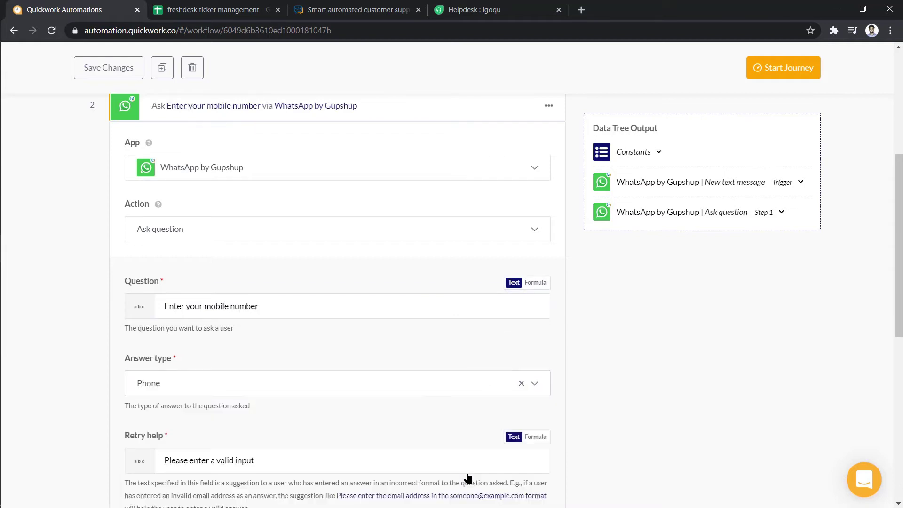
{"action": "scroll", "coordinate": [468, 478], "scroll_direction": "up", "scroll_amount": 3}
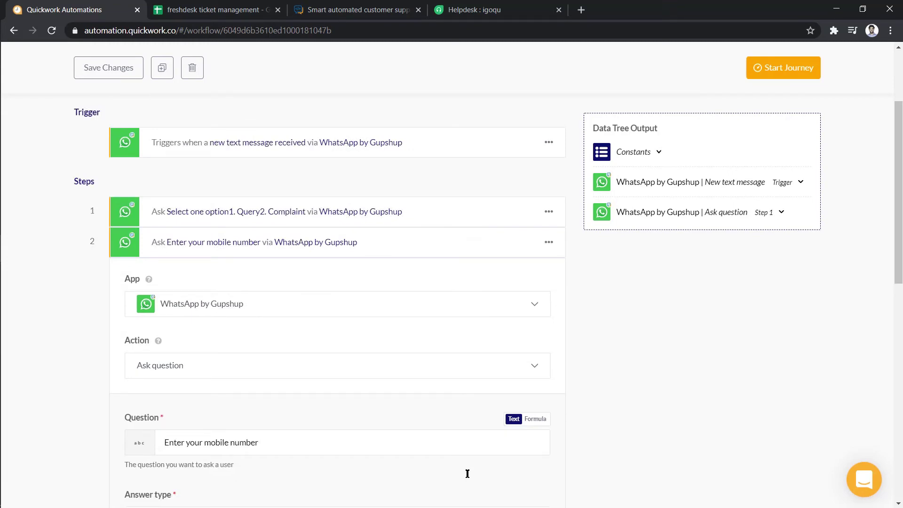
{"action": "scroll", "coordinate": [467, 474], "scroll_direction": "up", "scroll_amount": 2}
Clone step 2 into a new step 3
{"action": "left_click", "coordinate": [459, 301]}
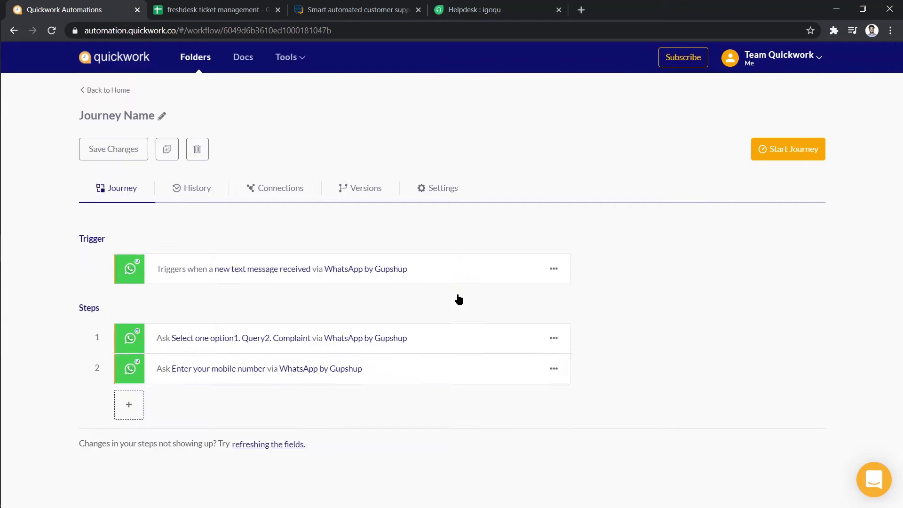
{"action": "left_click", "coordinate": [554, 368]}
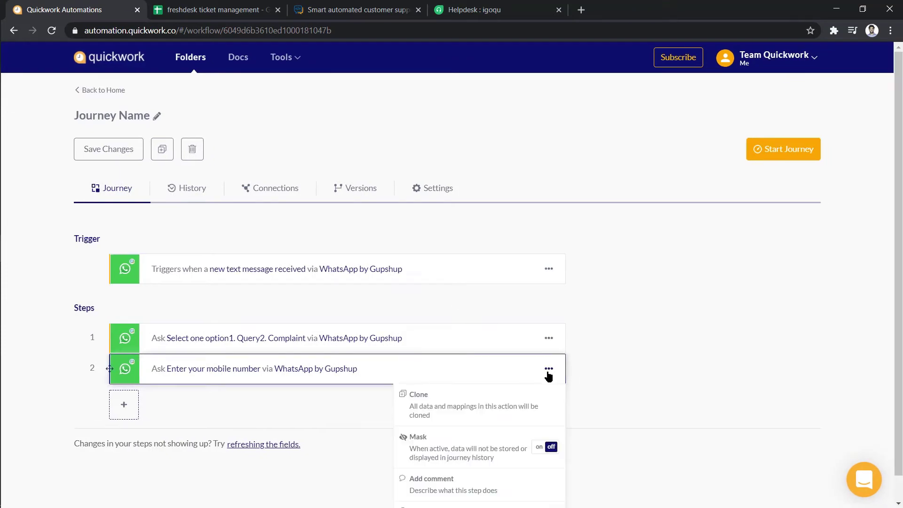
{"action": "left_click", "coordinate": [499, 408]}
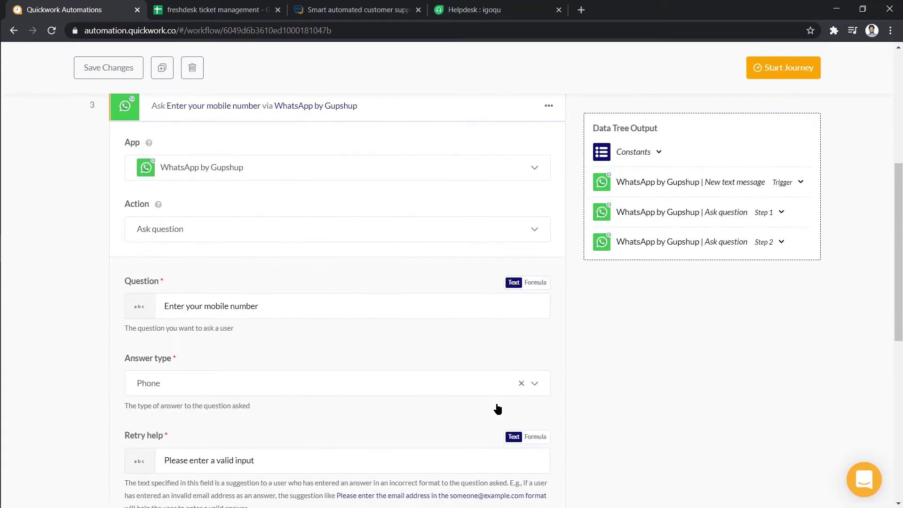
Change step 3's question to 'Enter your email id' with an Email answer type
{"action": "left_click", "coordinate": [487, 313]}
{"action": "key", "text": "ctrl+shift+Left"}
{"action": "key", "text": "ctrl+shift+Left"}
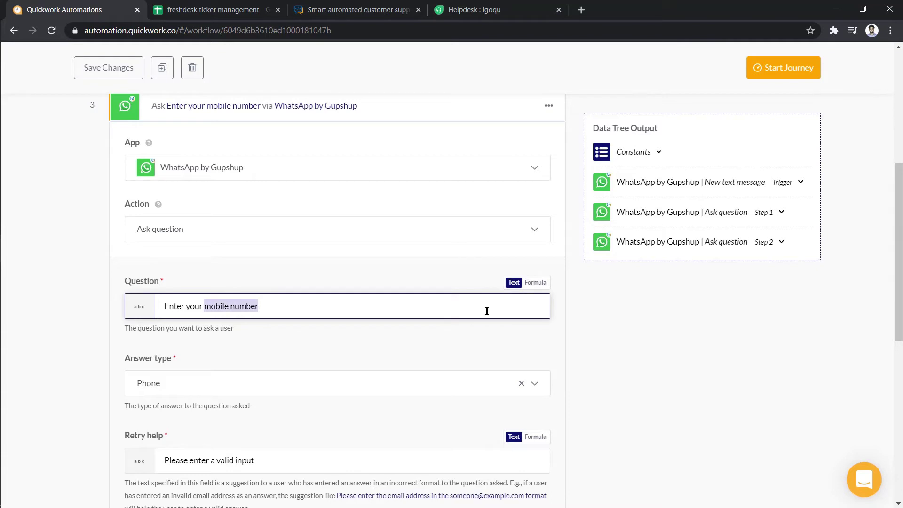
{"action": "type", "text": "email"}
{"action": "left_click", "coordinate": [477, 384]}
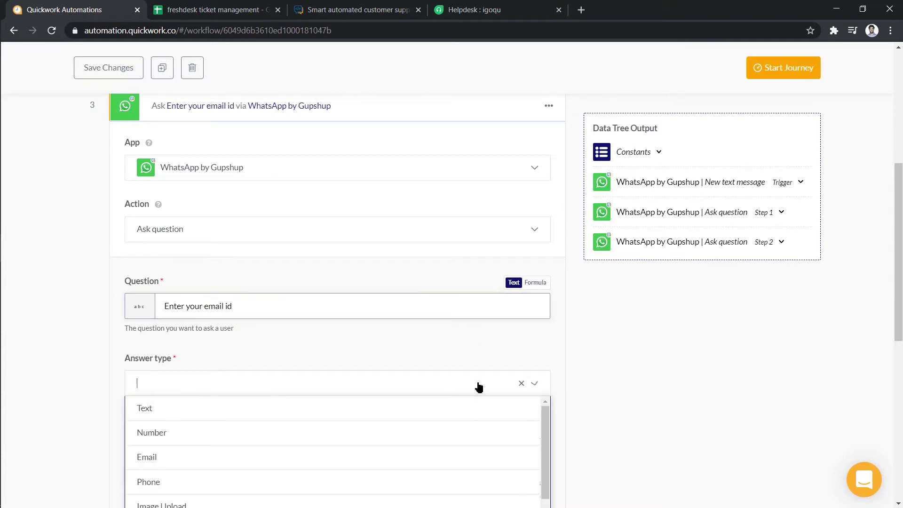
{"action": "left_click", "coordinate": [464, 456]}
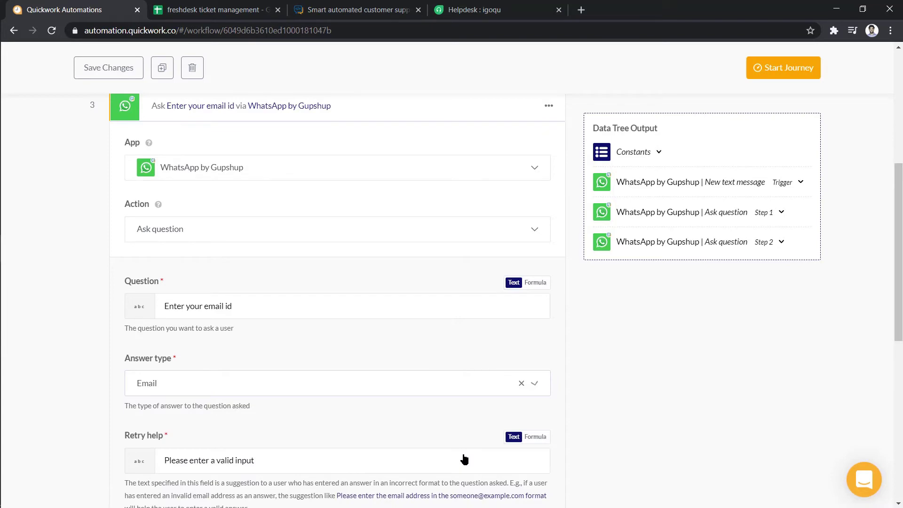
{"action": "scroll", "coordinate": [464, 456], "scroll_direction": "up", "scroll_amount": 4}
Clone step 3 into a new step 4
{"action": "left_click", "coordinate": [480, 309]}
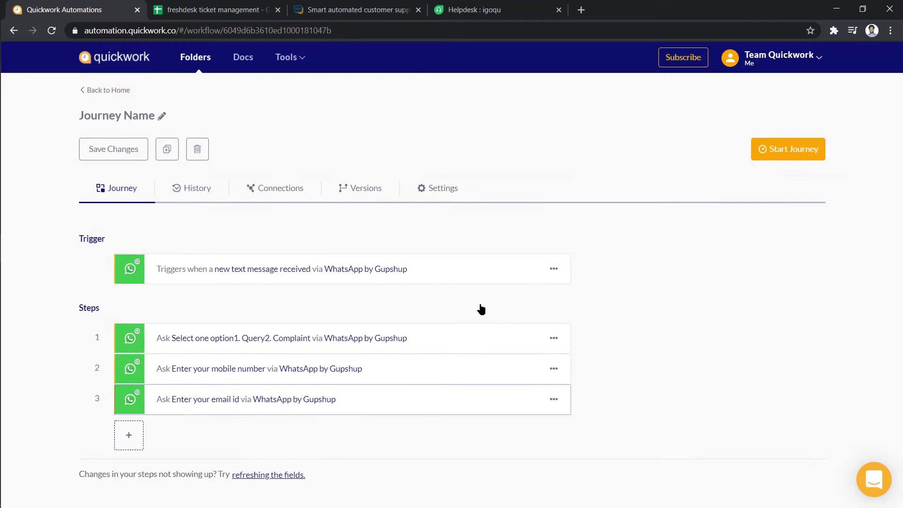
{"action": "left_click", "coordinate": [554, 399]}
{"action": "left_click", "coordinate": [511, 426]}
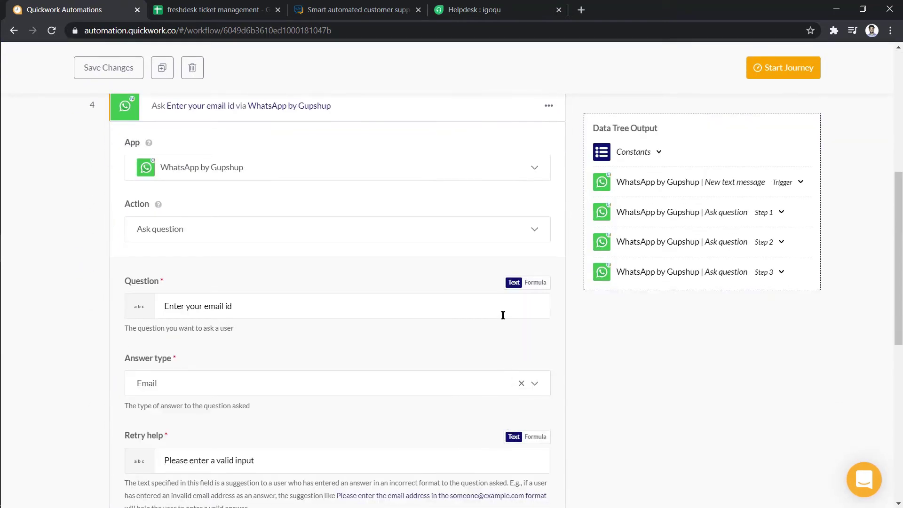
Change step 4's question to 'Type in your response' with a Text answer type
{"action": "left_click", "coordinate": [503, 309]}
{"action": "key", "text": "ctrl+a"}
{"action": "key", "text": "BackSpace"}
{"action": "type", "text": "Type in your re"}
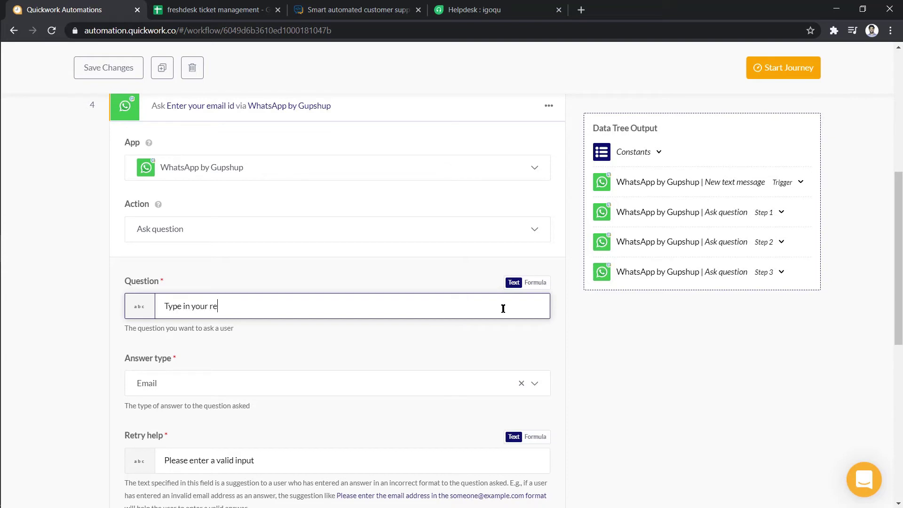
{"action": "type", "text": "sponse"}
{"action": "left_click", "coordinate": [486, 383]}
{"action": "left_click", "coordinate": [487, 408]}
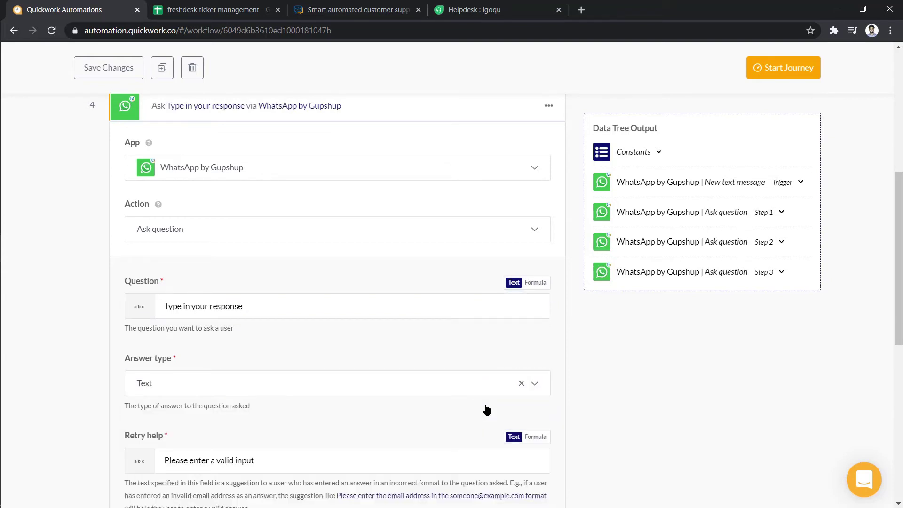
Add a step 5 using Freshdesk's Create ticket action
{"action": "scroll", "coordinate": [487, 410], "scroll_direction": "down", "scroll_amount": 9}
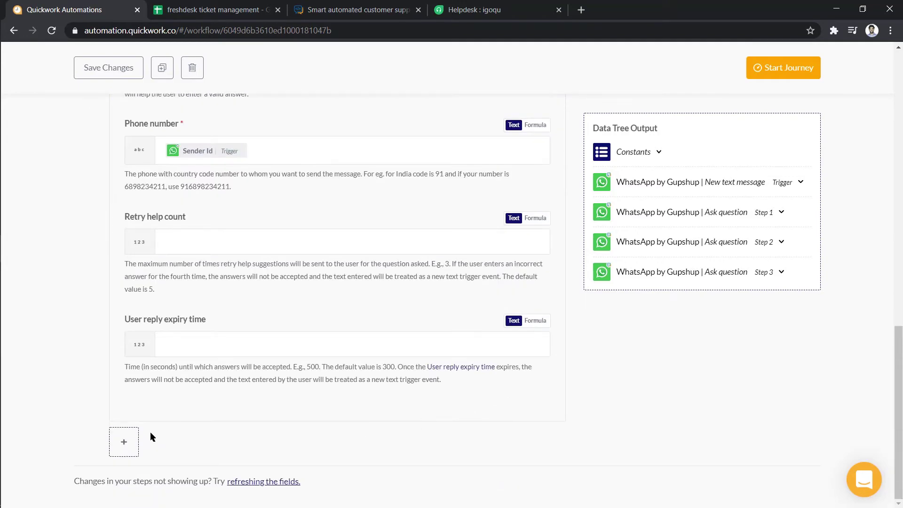
{"action": "left_click", "coordinate": [123, 442]}
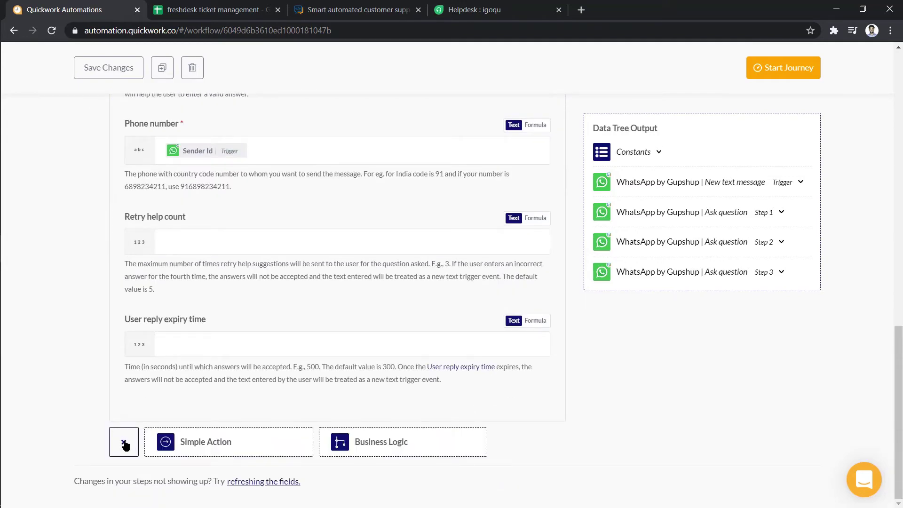
{"action": "left_click", "coordinate": [177, 442]}
{"action": "left_click", "coordinate": [212, 365]}
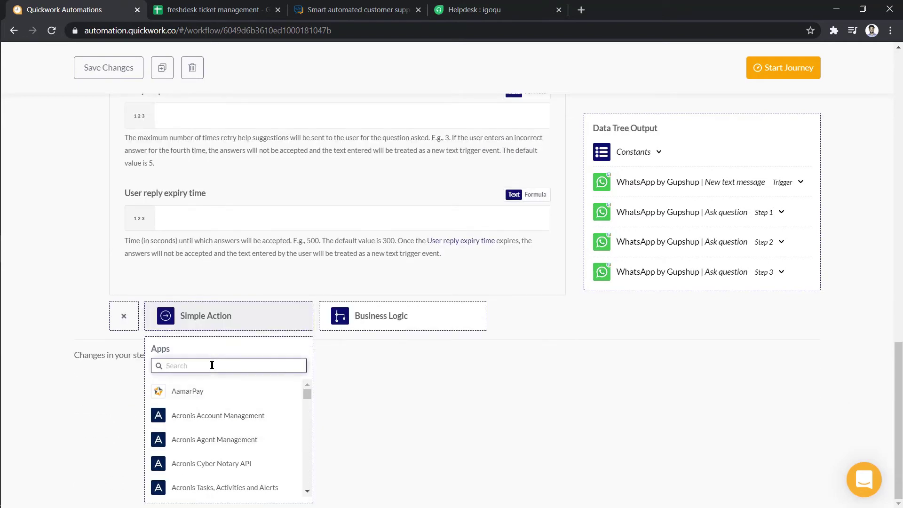
{"action": "type", "text": "freshdesk"}
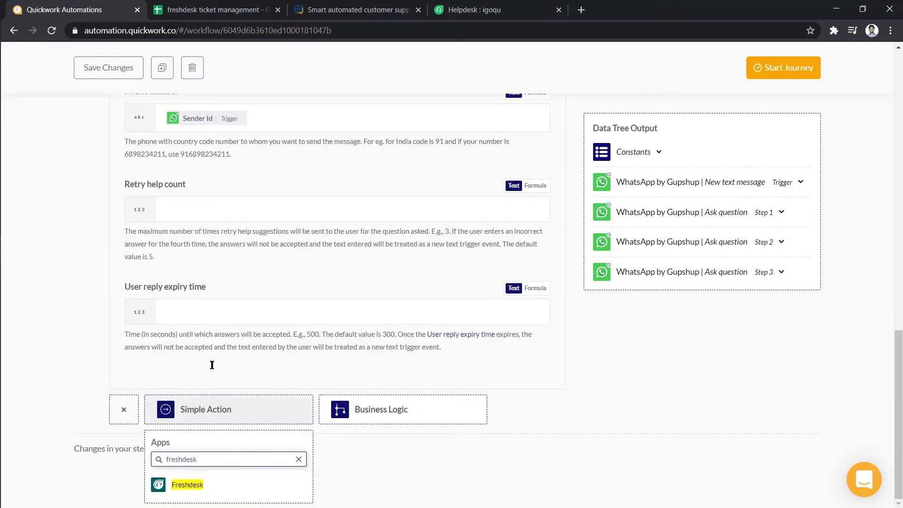
{"action": "left_click", "coordinate": [194, 485]}
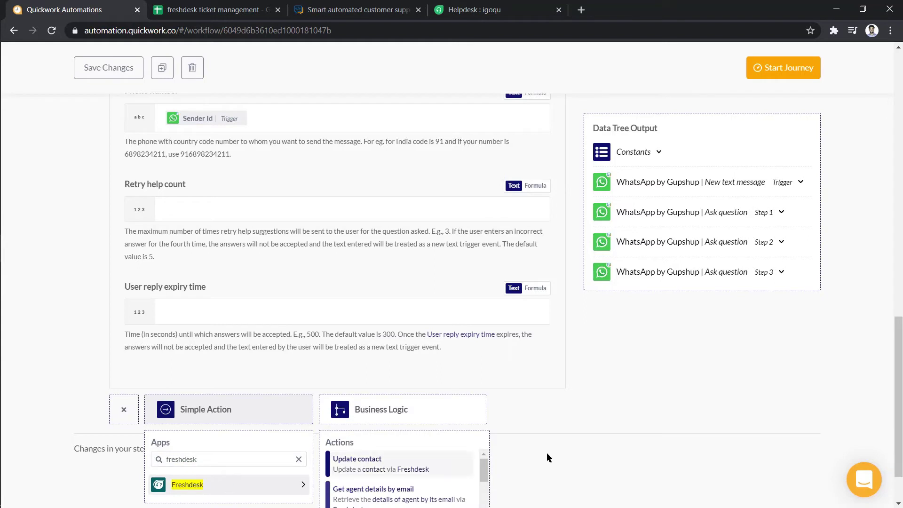
{"action": "left_click_drag", "start_coordinate": [487, 411], "coordinate": [488, 423]}
{"action": "left_click", "coordinate": [436, 435]}
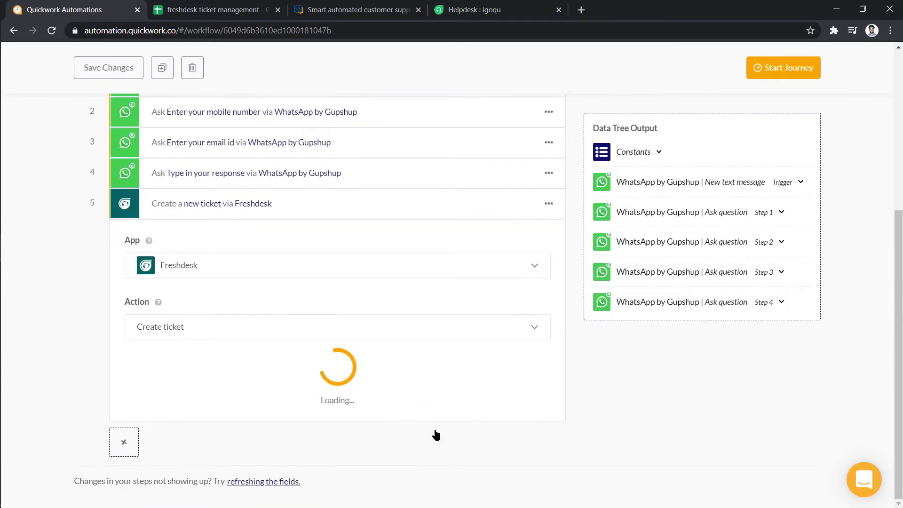
Link the existing 'freshdesk conn' connection to the ticket step
{"action": "left_click", "coordinate": [459, 353]}
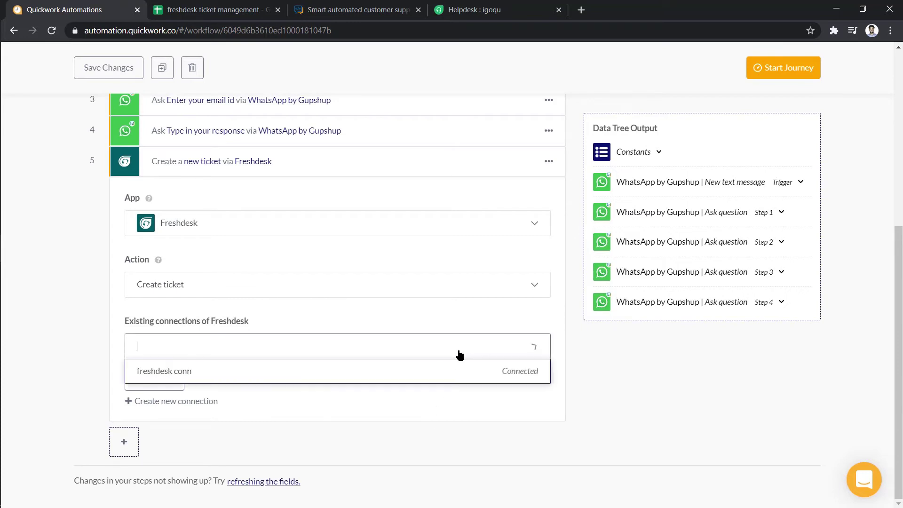
{"action": "left_click", "coordinate": [460, 369]}
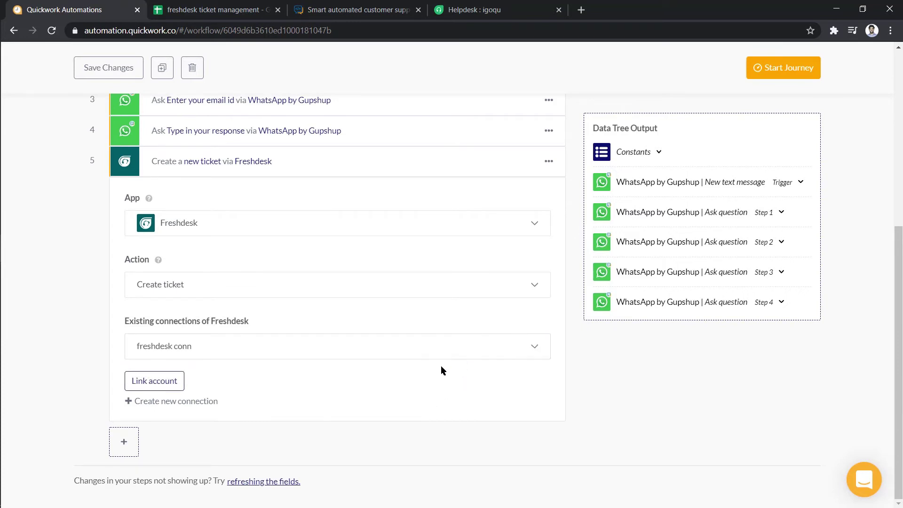
{"action": "left_click", "coordinate": [162, 379]}
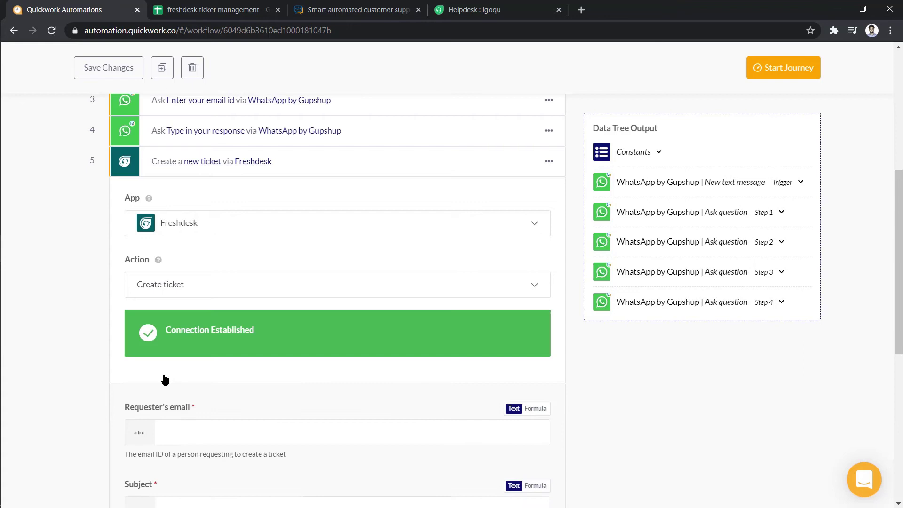
Enter the requester's email and subject 'New WhatsApp Customer Response received'
{"action": "scroll", "coordinate": [210, 354], "scroll_direction": "down", "scroll_amount": 4}
{"action": "left_click", "coordinate": [490, 168]}
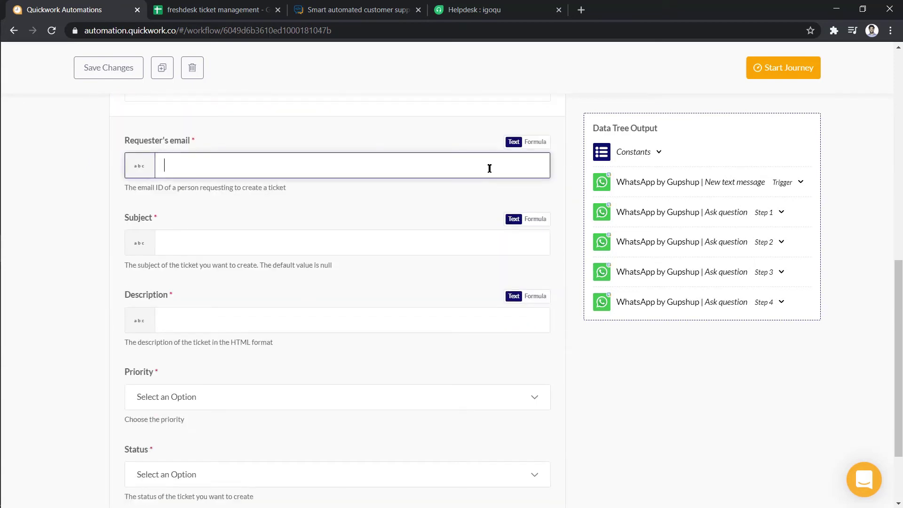
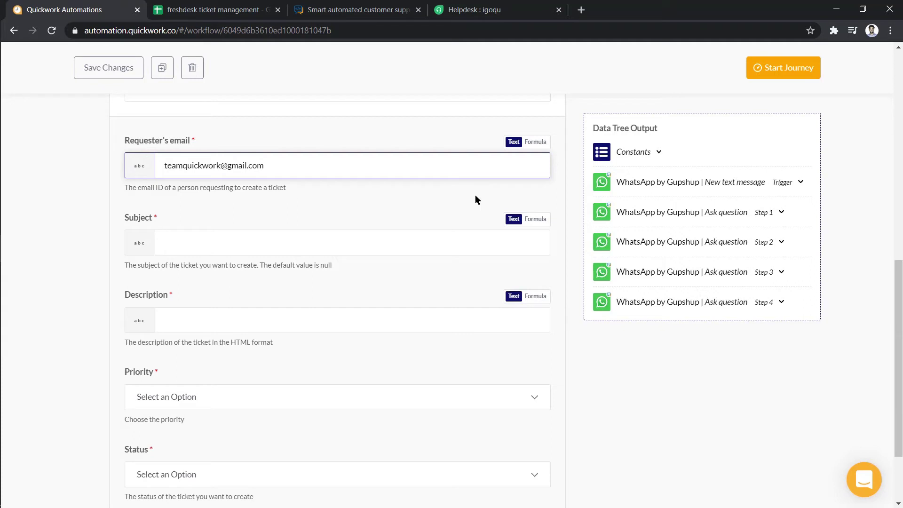
{"action": "left_click", "coordinate": [458, 234]}
{"action": "type", "text": "New "}
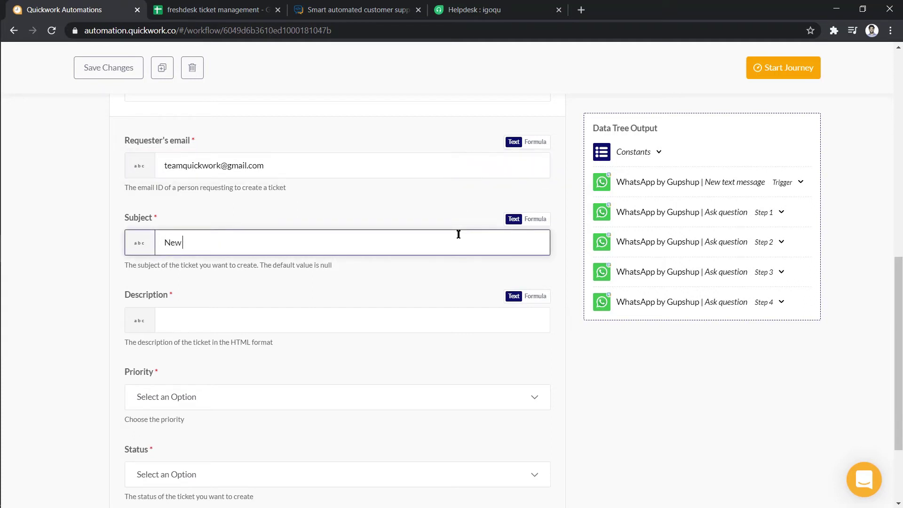
{"action": "type", "text": "WhatsApp Customer Response received"}
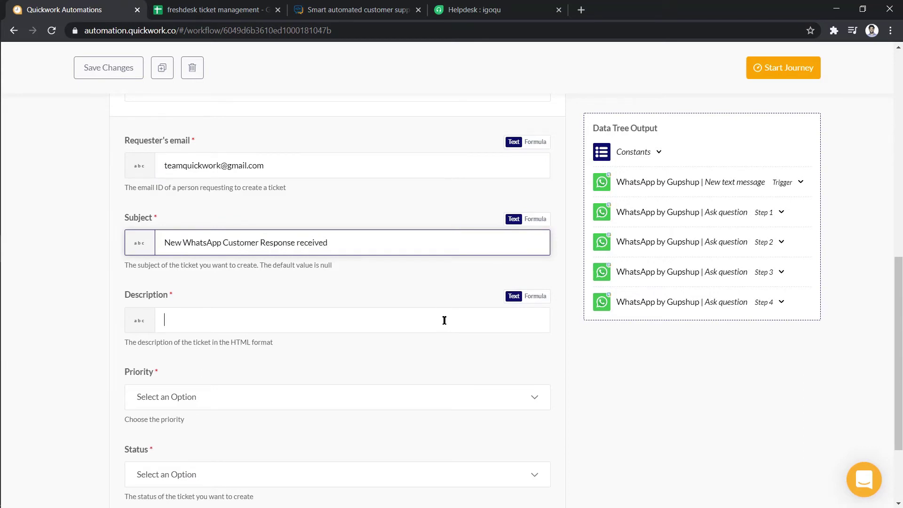
Use step 4's Answer as description, with Medium priority and Open status
{"action": "left_click", "coordinate": [608, 302]}
{"action": "scroll", "coordinate": [647, 364], "scroll_direction": "down", "scroll_amount": 3}
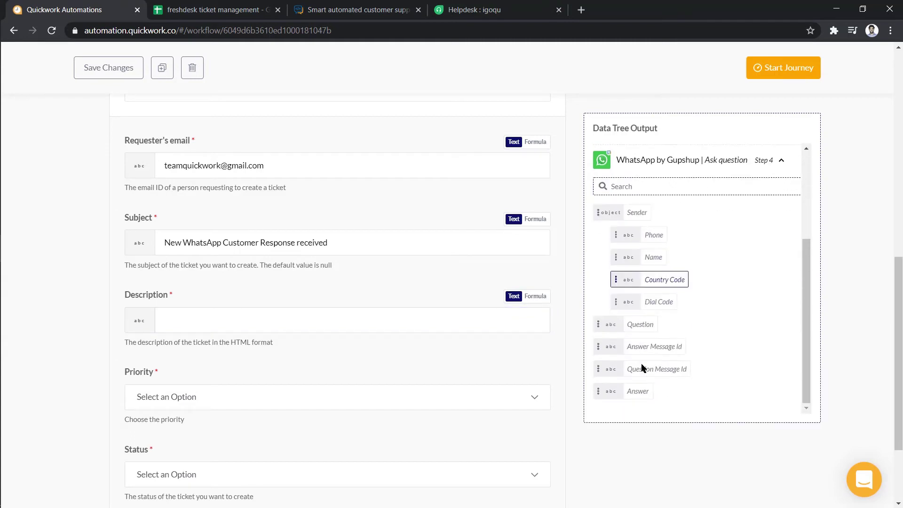
{"action": "left_click", "coordinate": [637, 389]}
{"action": "left_click", "coordinate": [541, 400]}
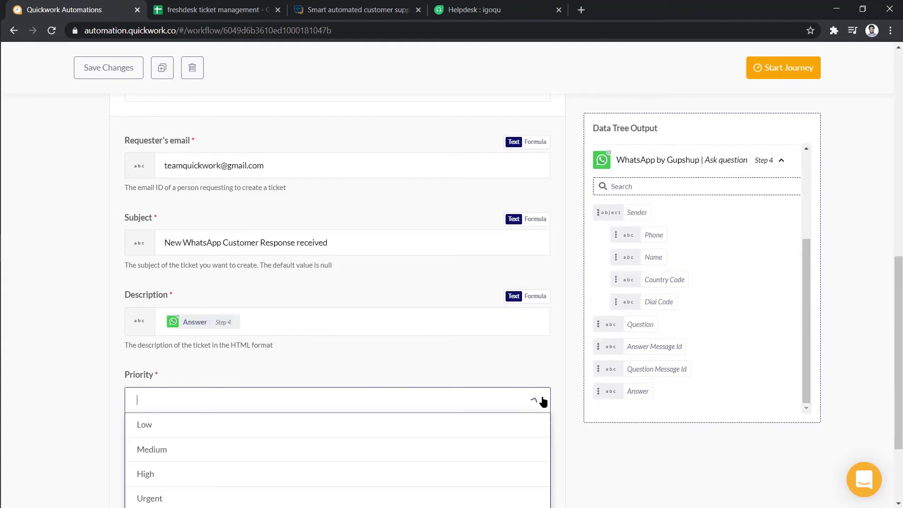
{"action": "left_click", "coordinate": [527, 448]}
{"action": "left_click", "coordinate": [535, 476]}
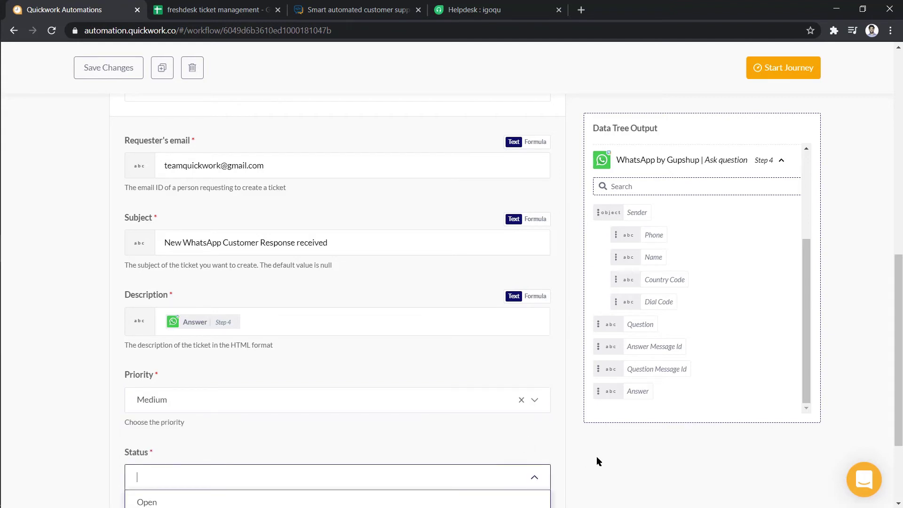
{"action": "scroll", "coordinate": [596, 456], "scroll_direction": "down", "scroll_amount": 2}
{"action": "left_click", "coordinate": [537, 408]}
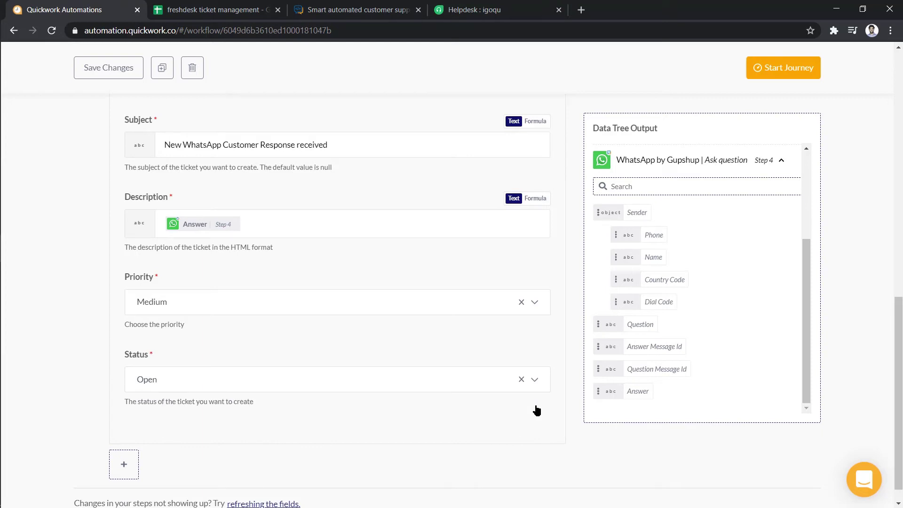
Add a step 6 using Google Sheets' Add row action
{"action": "left_click", "coordinate": [122, 462]}
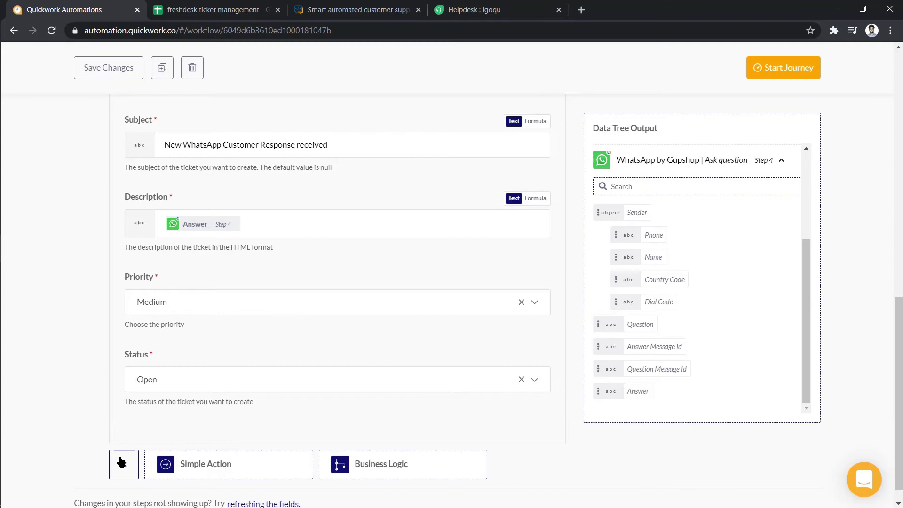
{"action": "left_click", "coordinate": [167, 457]}
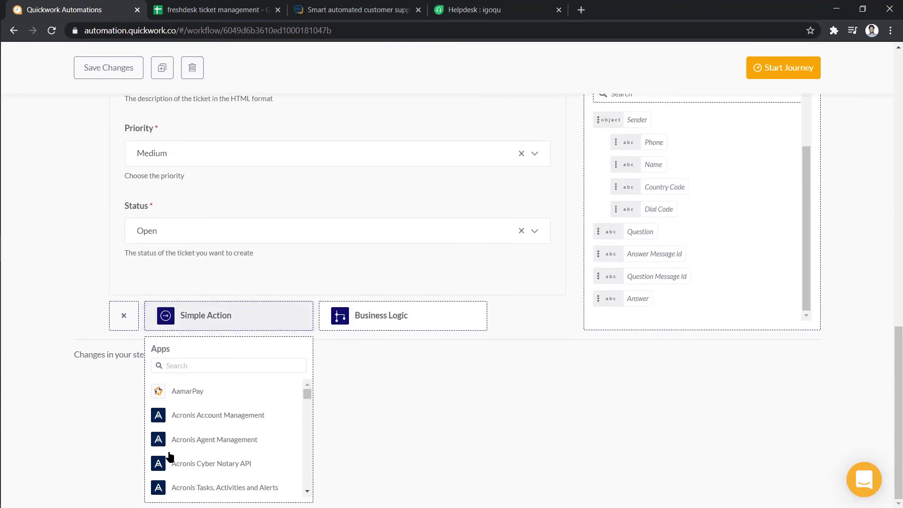
{"action": "left_click", "coordinate": [205, 364]}
{"action": "type", "text": "sheets"}
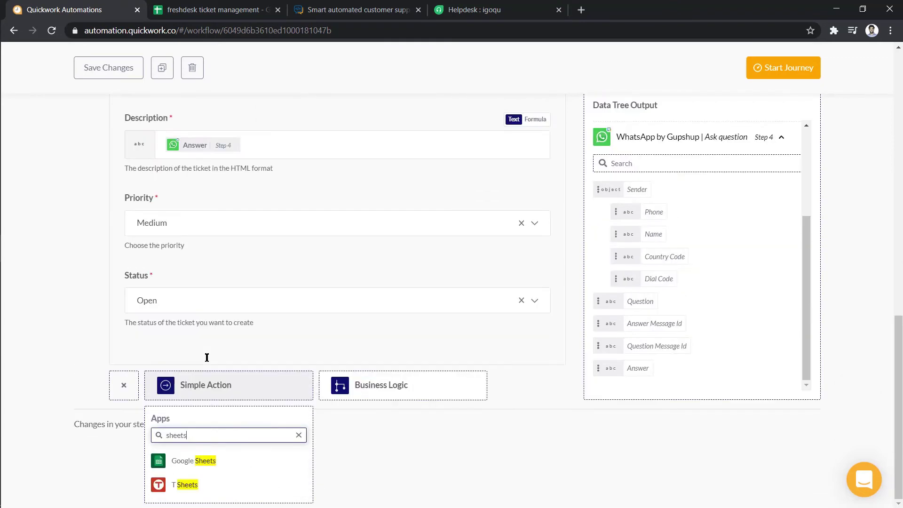
{"action": "left_click", "coordinate": [192, 467]}
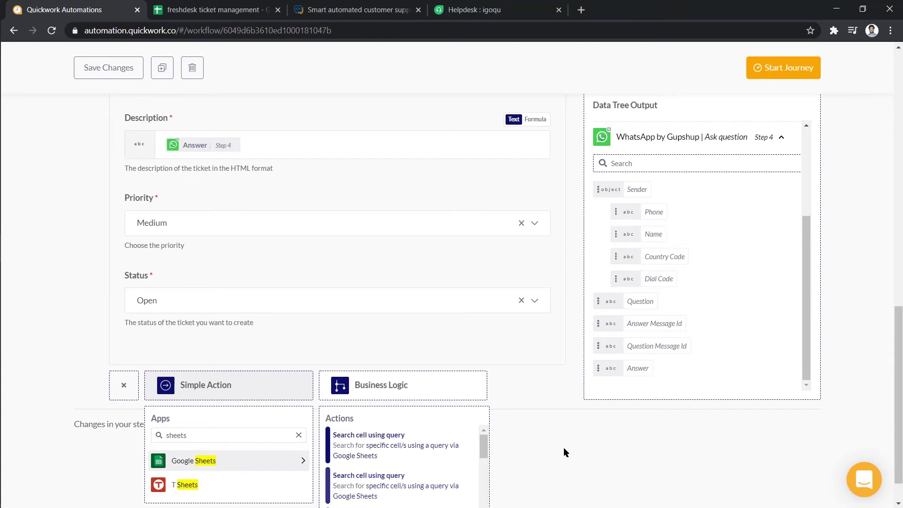
{"action": "scroll", "coordinate": [564, 448], "scroll_direction": "down", "scroll_amount": 1}
{"action": "left_click_drag", "start_coordinate": [483, 405], "coordinate": [485, 438]}
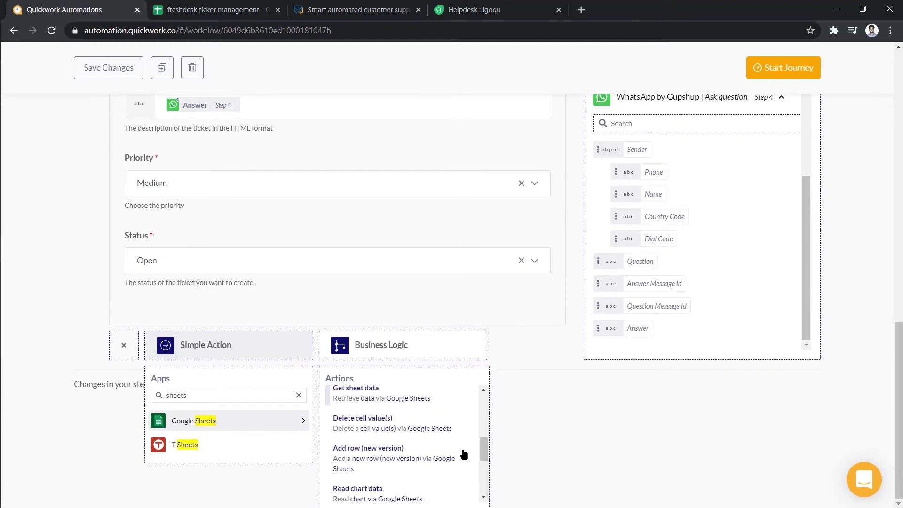
{"action": "left_click", "coordinate": [463, 454]}
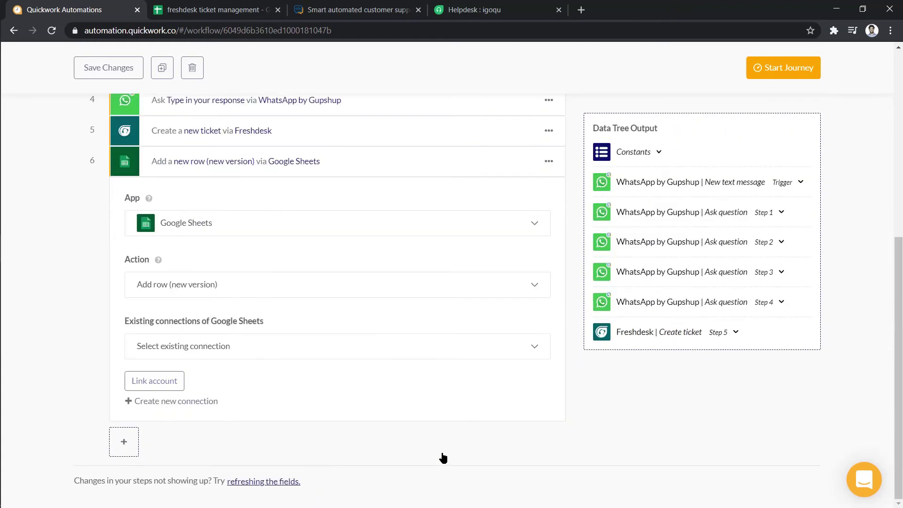
Link the existing Google Sheets connection to the step
{"action": "left_click", "coordinate": [445, 346]}
{"action": "left_click", "coordinate": [440, 369]}
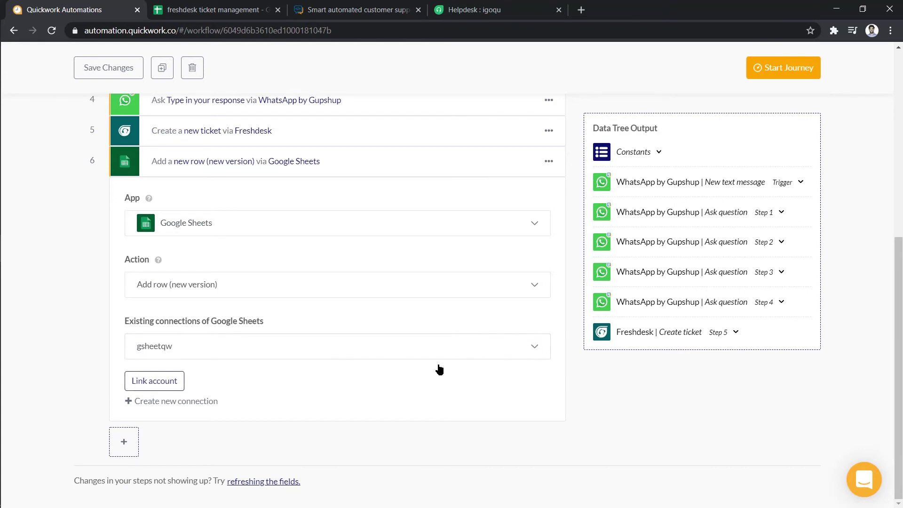
{"action": "left_click", "coordinate": [167, 380]}
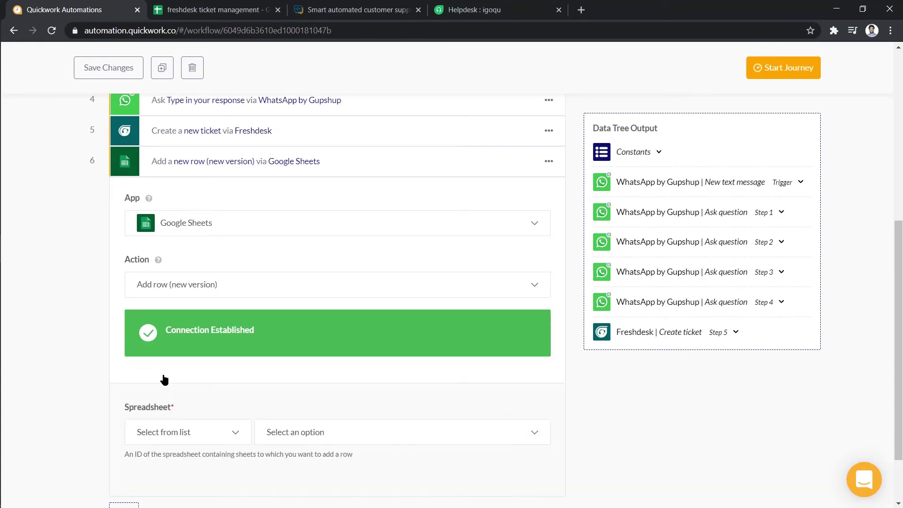
Target the Customer Queries sheet of the 'freshdesk ticket management' spreadsheet
{"action": "left_click", "coordinate": [438, 369]}
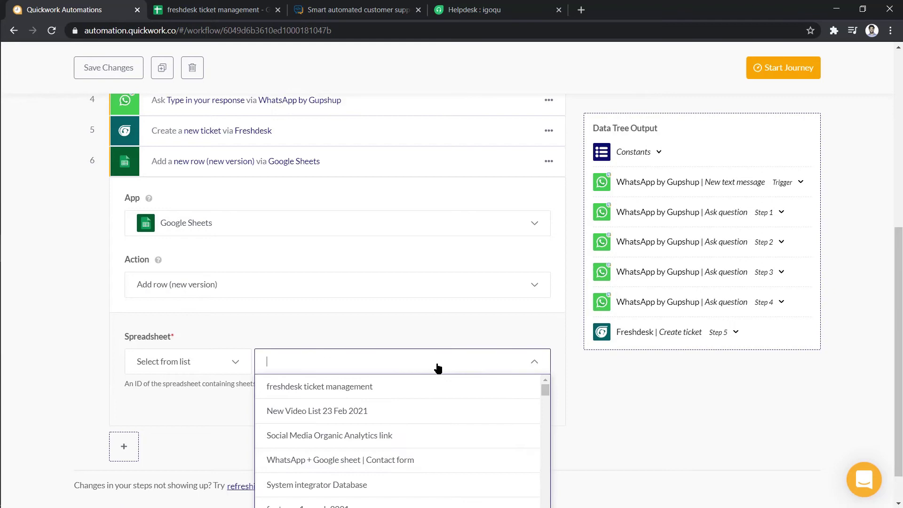
{"action": "left_click", "coordinate": [438, 383]}
{"action": "scroll", "coordinate": [439, 382], "scroll_direction": "down", "scroll_amount": 2}
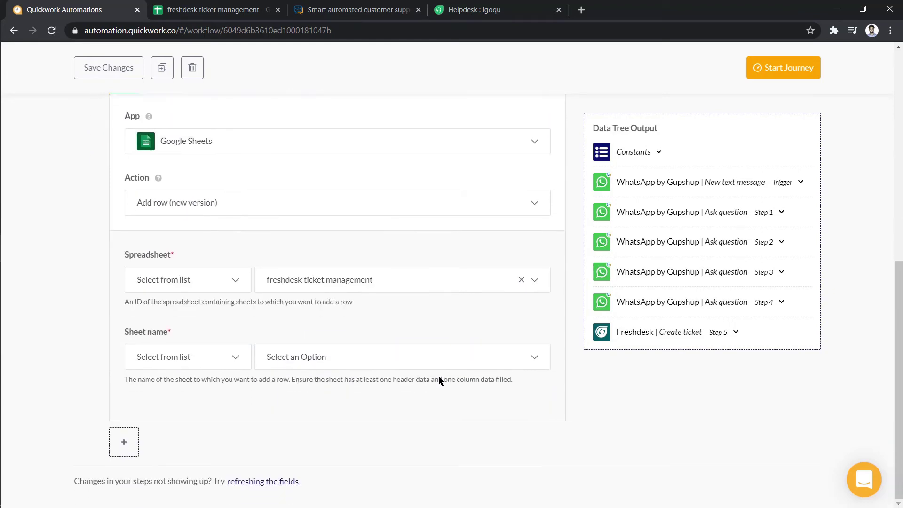
{"action": "left_click", "coordinate": [443, 358]}
{"action": "left_click", "coordinate": [438, 380]}
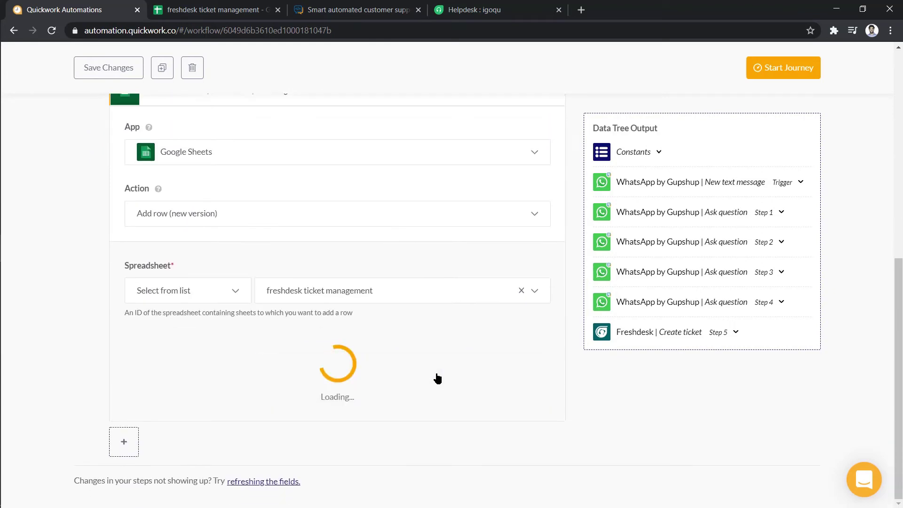
{"action": "scroll", "coordinate": [437, 376], "scroll_direction": "down", "scroll_amount": 4}
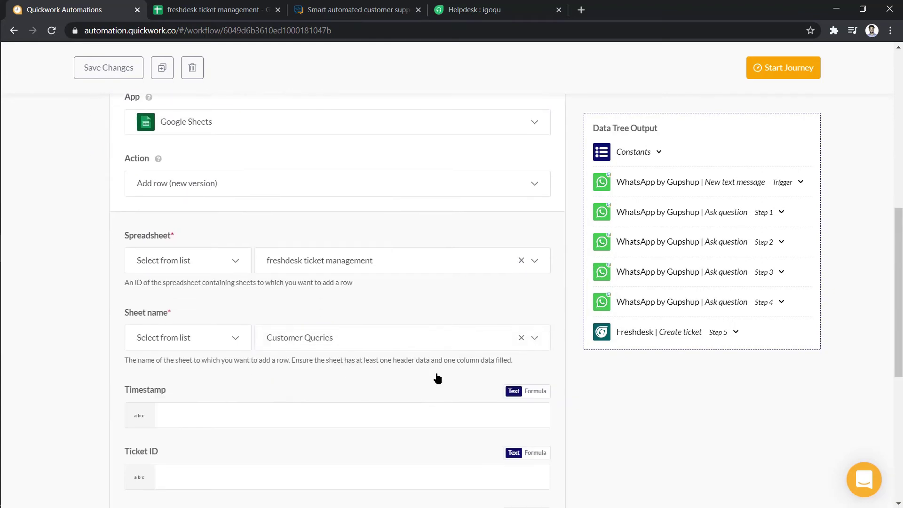
Map the Freshdesk ticket's Created At into Timestamp and its Id into Ticket ID
{"action": "left_click", "coordinate": [459, 254]}
{"action": "left_click", "coordinate": [650, 330]}
{"action": "type", "text": "Crea"}
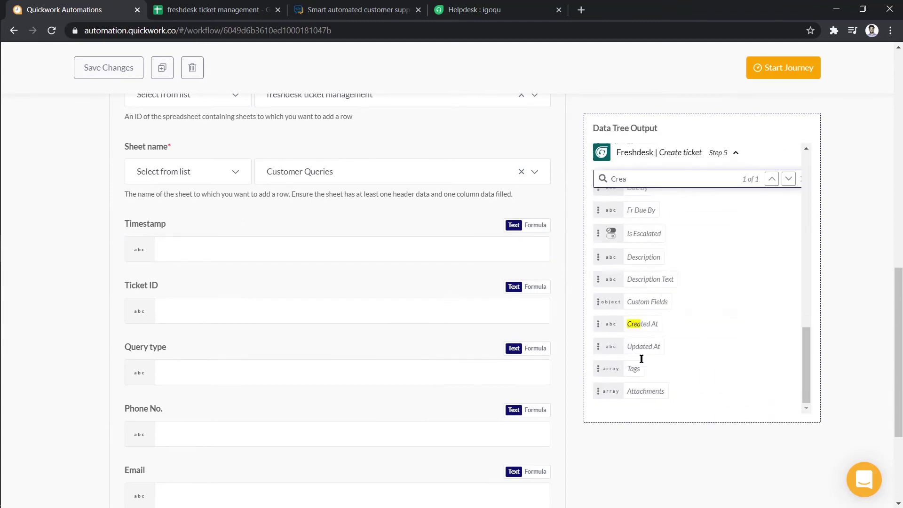
{"action": "left_click", "coordinate": [642, 324]}
{"action": "key", "text": "BackSpace"}
{"action": "key", "text": "BackSpace"}
{"action": "key", "text": "BackSpace"}
{"action": "key", "text": "BackSpace"}
{"action": "type", "text": "id"}
{"action": "left_click", "coordinate": [630, 196]}
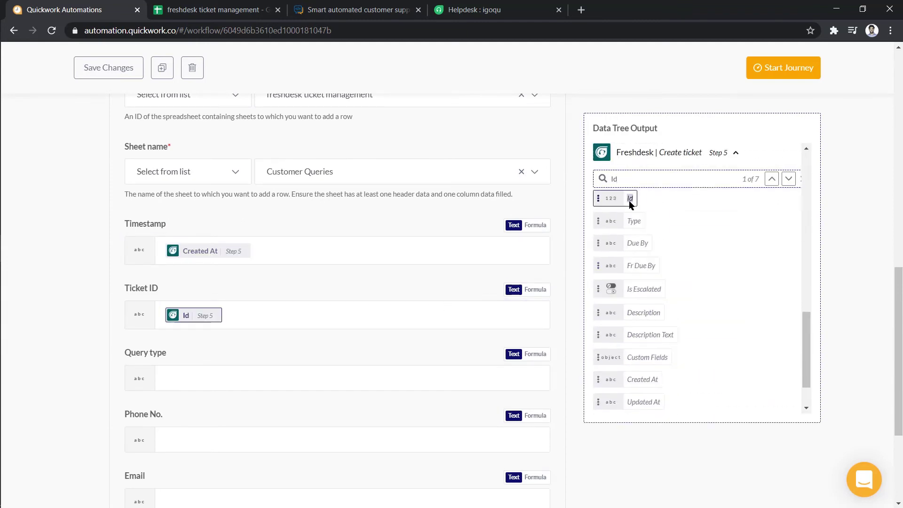
Fill Query type with the Step 1 answer and Phone No. with the Step 2 answer
{"action": "left_click", "coordinate": [682, 212]}
{"action": "left_click", "coordinate": [640, 345]}
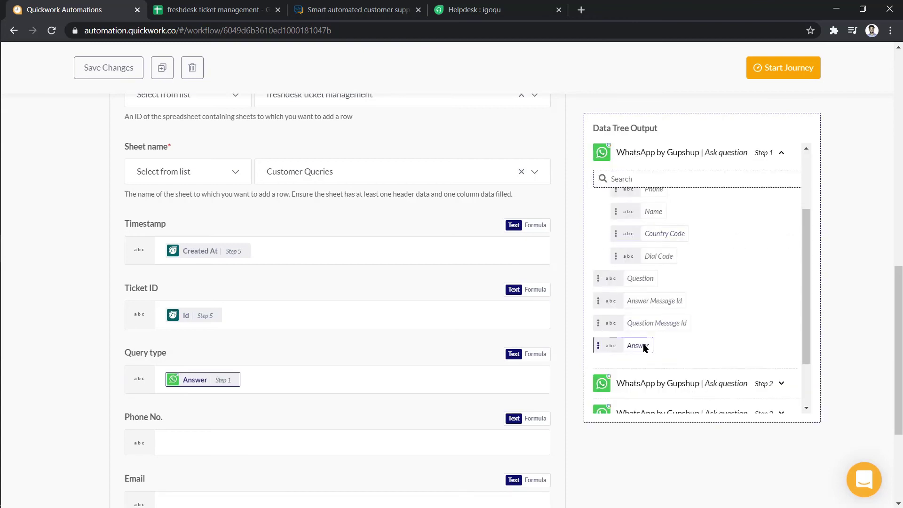
{"action": "left_click", "coordinate": [462, 434]}
{"action": "scroll", "coordinate": [462, 433], "scroll_direction": "down", "scroll_amount": 2}
{"action": "left_click", "coordinate": [672, 252]}
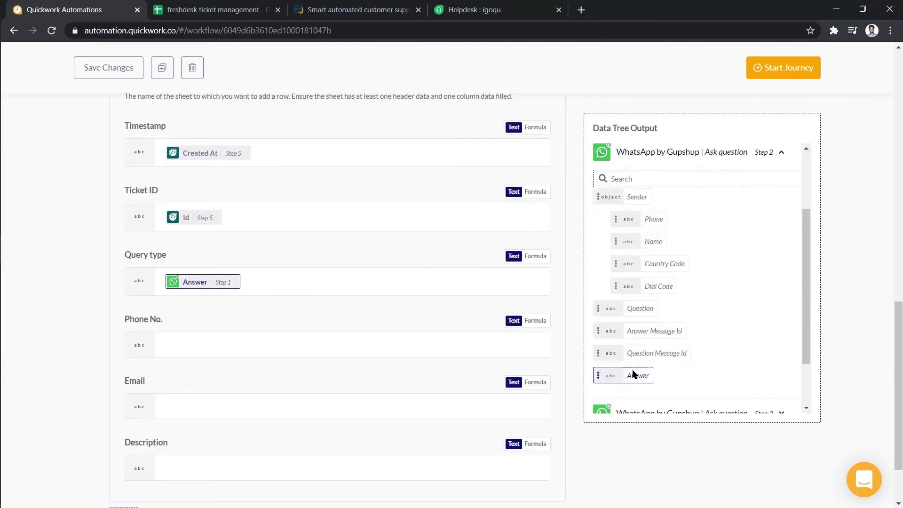
{"action": "left_click", "coordinate": [638, 375]}
{"action": "scroll", "coordinate": [520, 325], "scroll_direction": "down", "scroll_amount": 2}
{"action": "left_click", "coordinate": [664, 346]}
Put the Step 3 answer into Email and the Step 4 answer into Description
{"action": "left_click", "coordinate": [638, 377]}
{"action": "left_click", "coordinate": [468, 388]}
{"action": "left_click", "coordinate": [647, 373]}
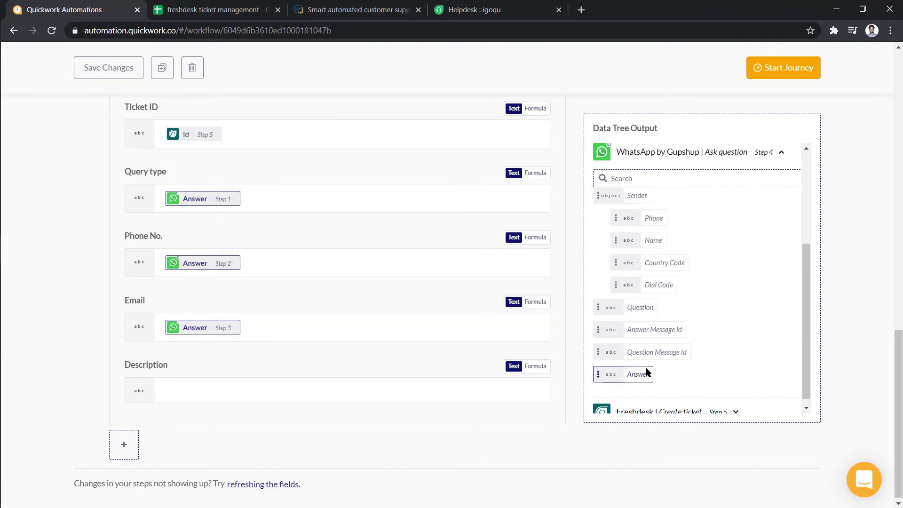
{"action": "left_click", "coordinate": [646, 368]}
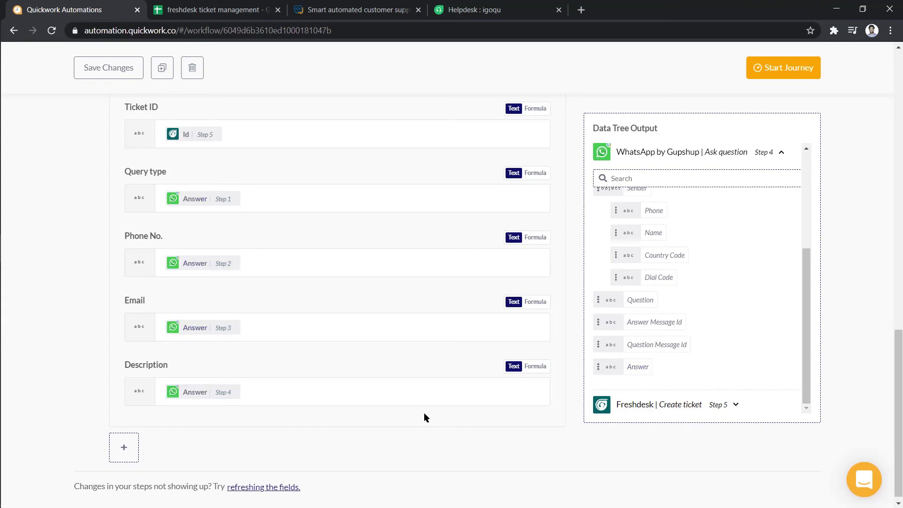
Add a simple action step using WhatsApp by Gupshup's Send message action
{"action": "left_click", "coordinate": [131, 449]}
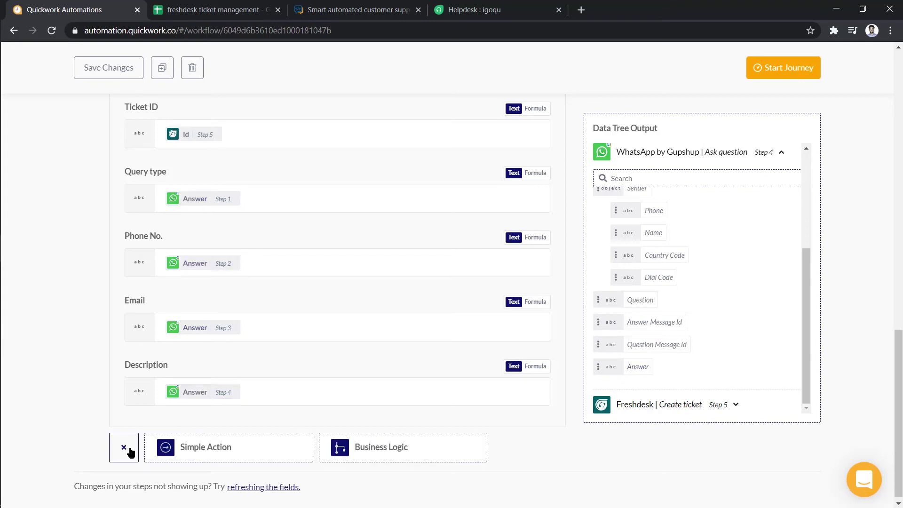
{"action": "left_click", "coordinate": [195, 449]}
{"action": "left_click", "coordinate": [214, 365]}
{"action": "type", "text": "wha"}
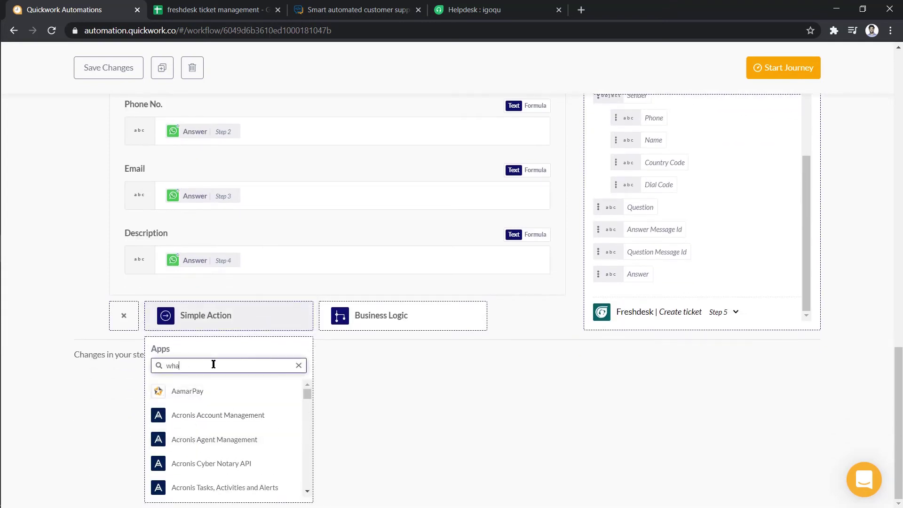
{"action": "type", "text": "tsapp by g"}
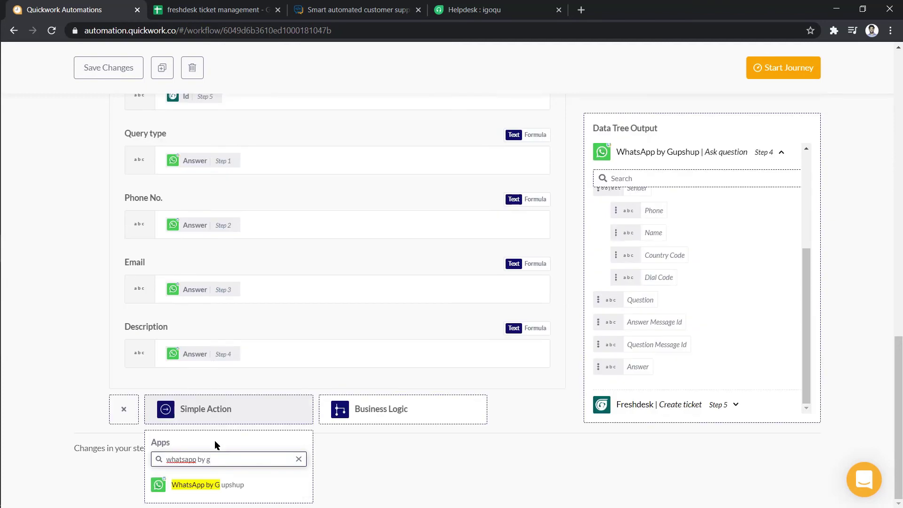
{"action": "left_click", "coordinate": [210, 485]}
{"action": "scroll", "coordinate": [535, 436], "scroll_direction": "down", "scroll_amount": 2}
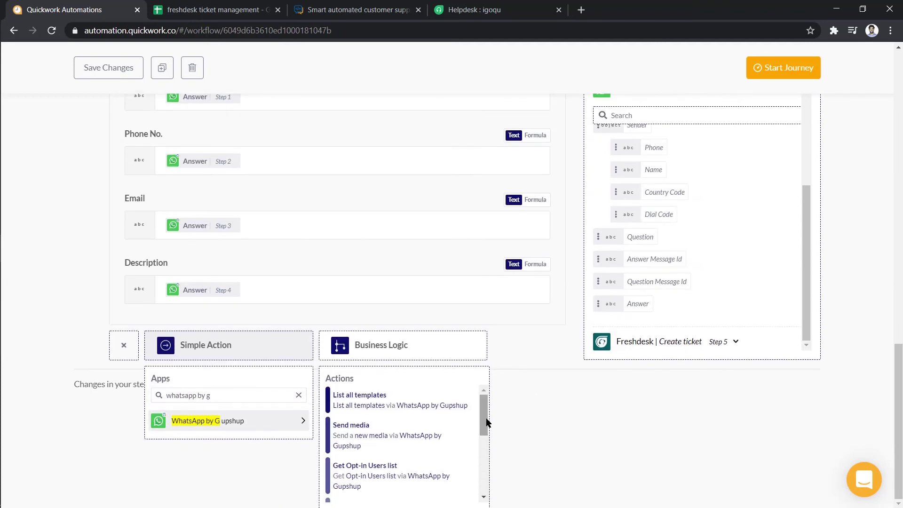
{"action": "left_click_drag", "start_coordinate": [487, 422], "coordinate": [484, 459]}
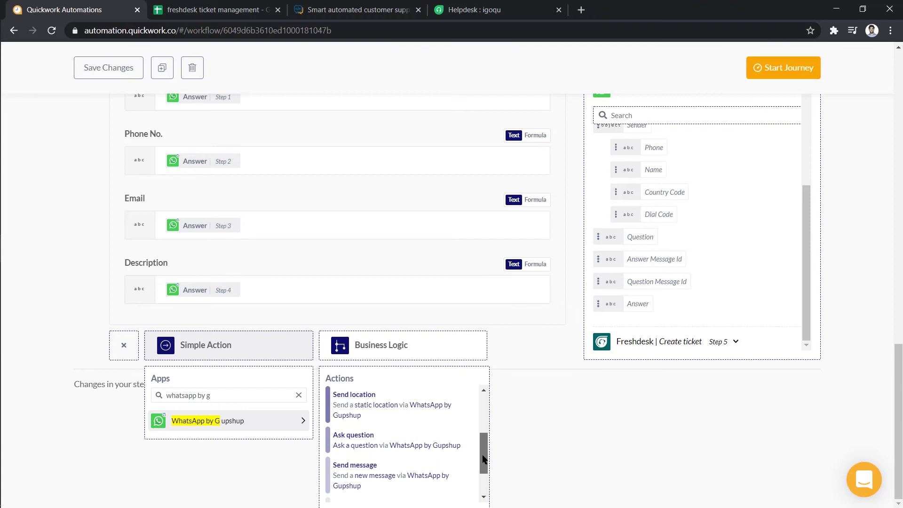
{"action": "left_click", "coordinate": [424, 481]}
Write the thank-you message with 'Your ticket id -' followed by the ticket Id pill
{"action": "left_click", "coordinate": [422, 289]}
{"action": "type", "text": "Thank you for connecting with us, your input is registered with us."}
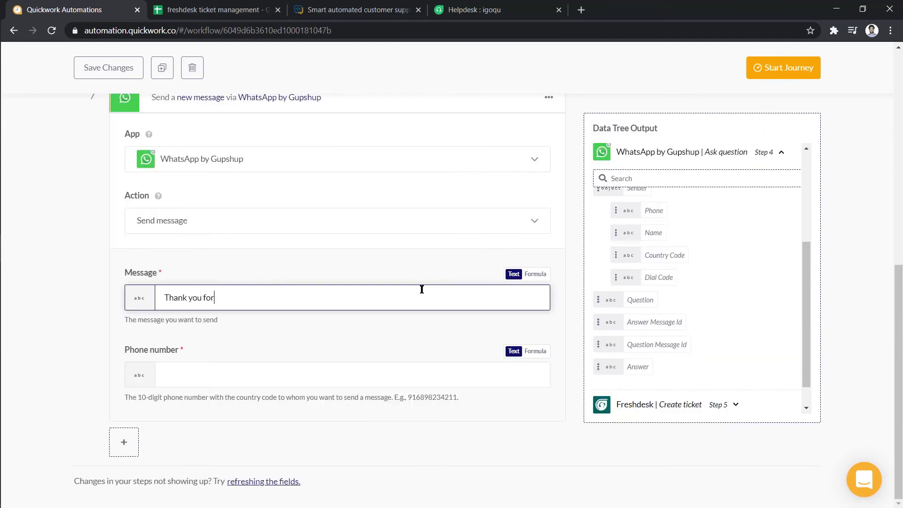
{"action": "key", "text": "Return"}
{"action": "key", "text": "Return"}
{"action": "type", "text": "you"}
{"action": "key", "text": "BackSpace"}
{"action": "key", "text": "BackSpace"}
{"action": "key", "text": "BackSpace"}
{"action": "type", "text": "Your ticket id -"}
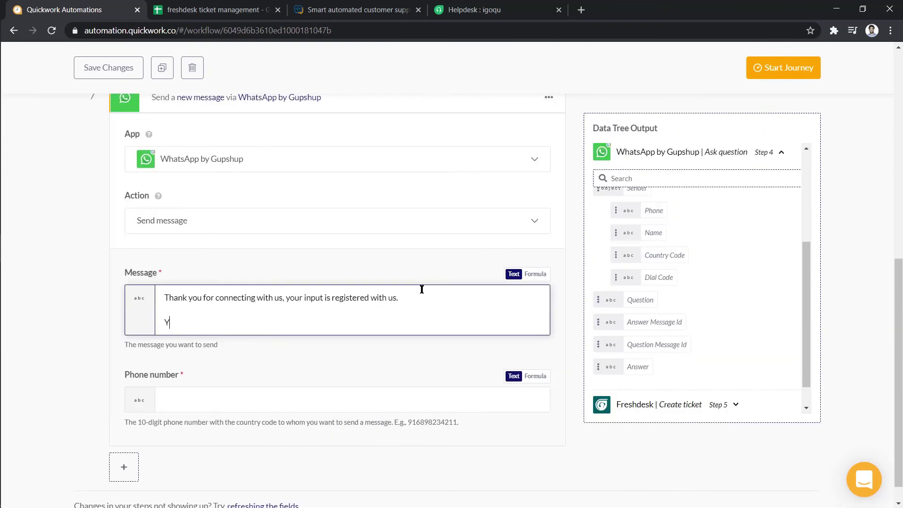
{"action": "left_click", "coordinate": [623, 201]}
{"action": "key", "text": "Return"}
{"action": "key", "text": "Return"}
{"action": "type", "text": "Our representative will connect with you soon."}
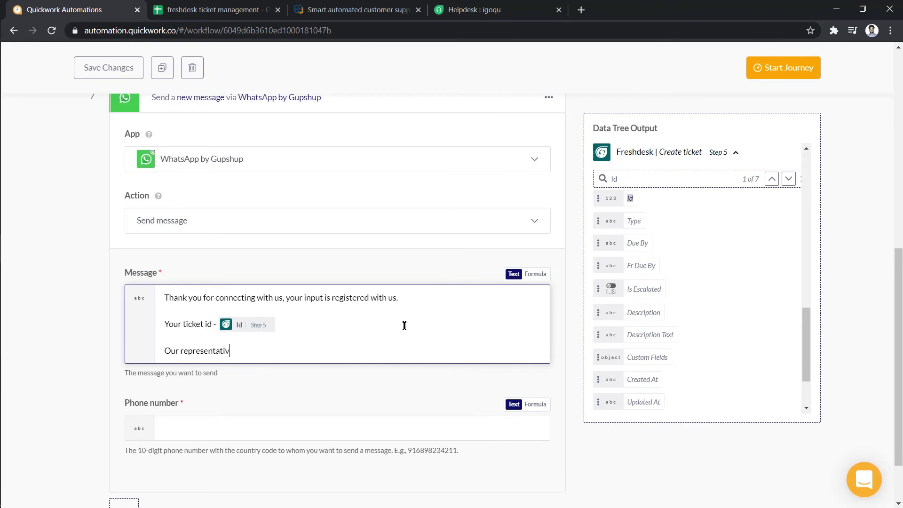
Set Phone number to the trigger's Sender Id, save the changes and start the journey
{"action": "left_click", "coordinate": [388, 420]}
{"action": "left_click", "coordinate": [658, 182]}
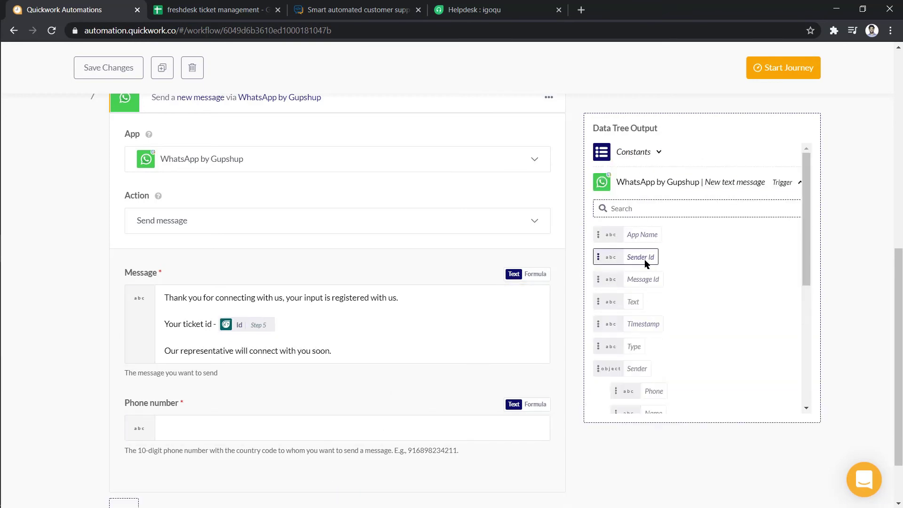
{"action": "left_click", "coordinate": [644, 259]}
{"action": "scroll", "coordinate": [574, 259], "scroll_direction": "up", "scroll_amount": 9}
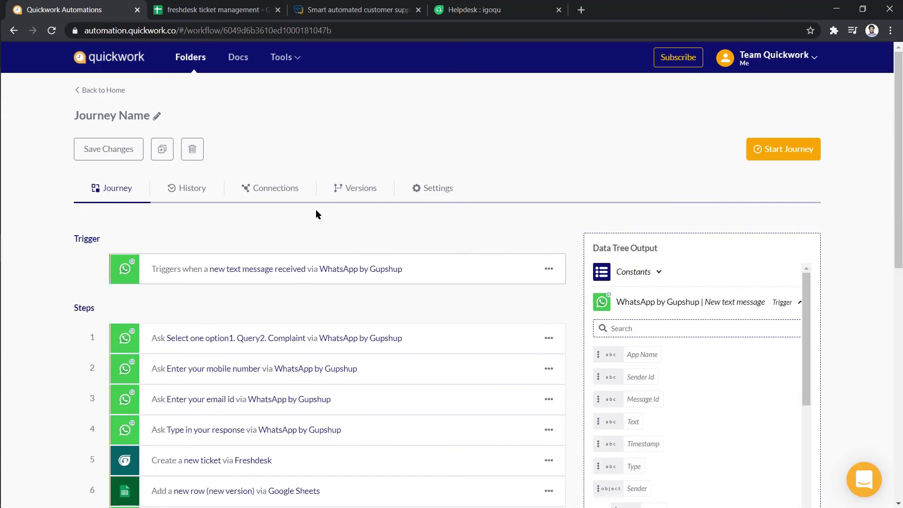
{"action": "left_click", "coordinate": [120, 149]}
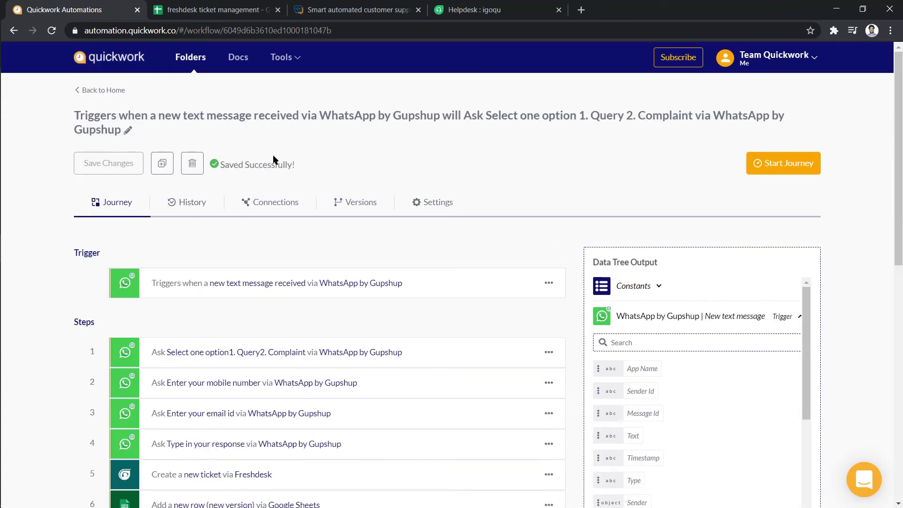
{"action": "left_click", "coordinate": [776, 162]}
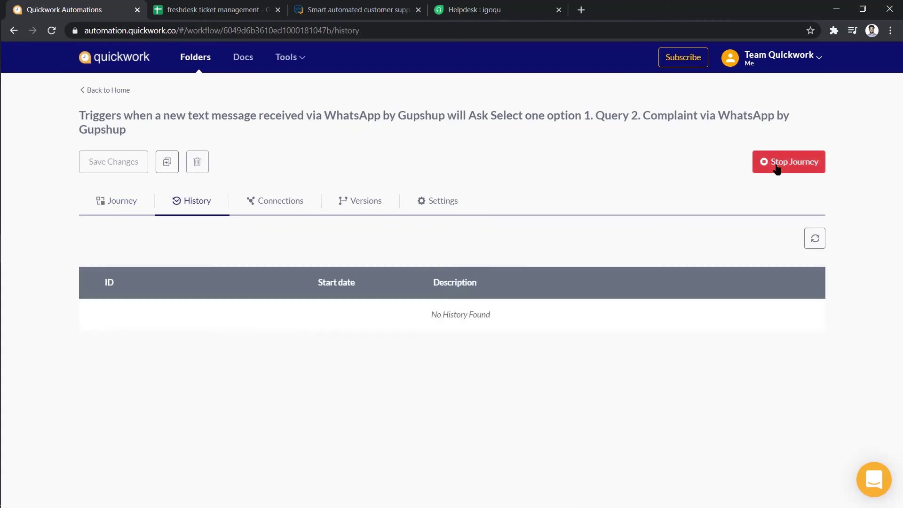